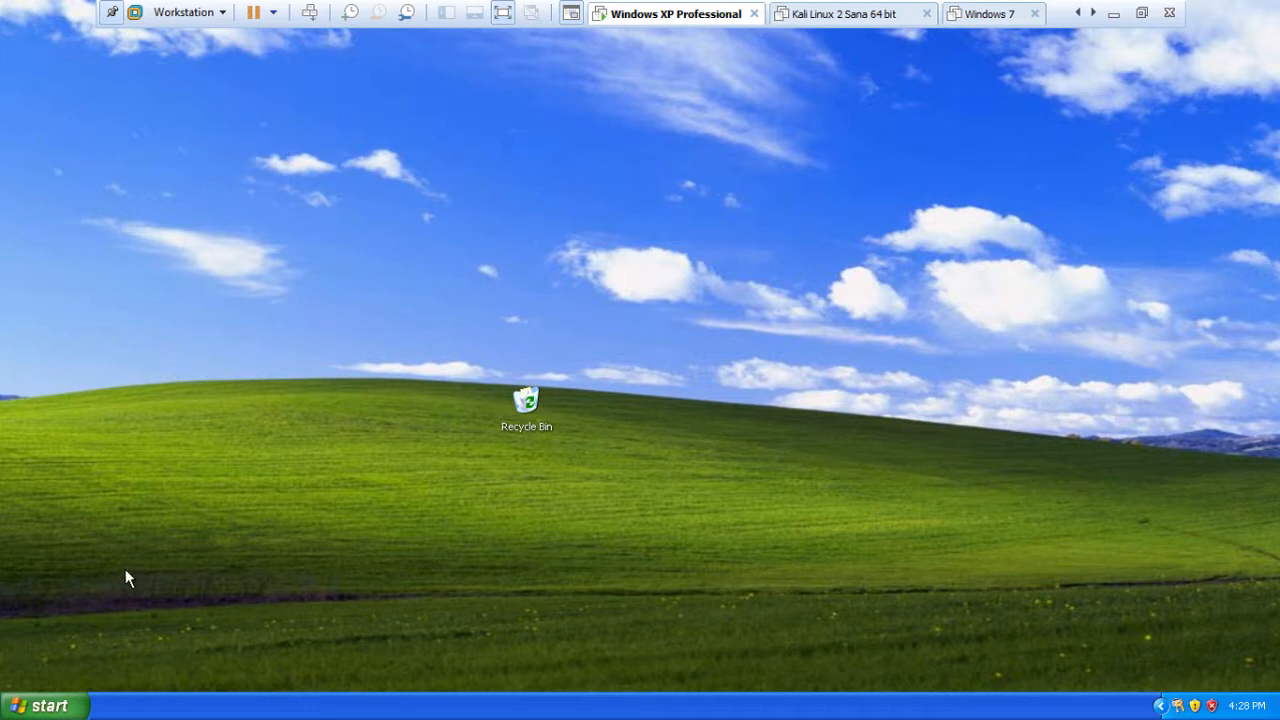
Open Computer Management for My Computer, maximize its window and show the Device Manager.
{"action": "left_click", "coordinate": [62, 705]}
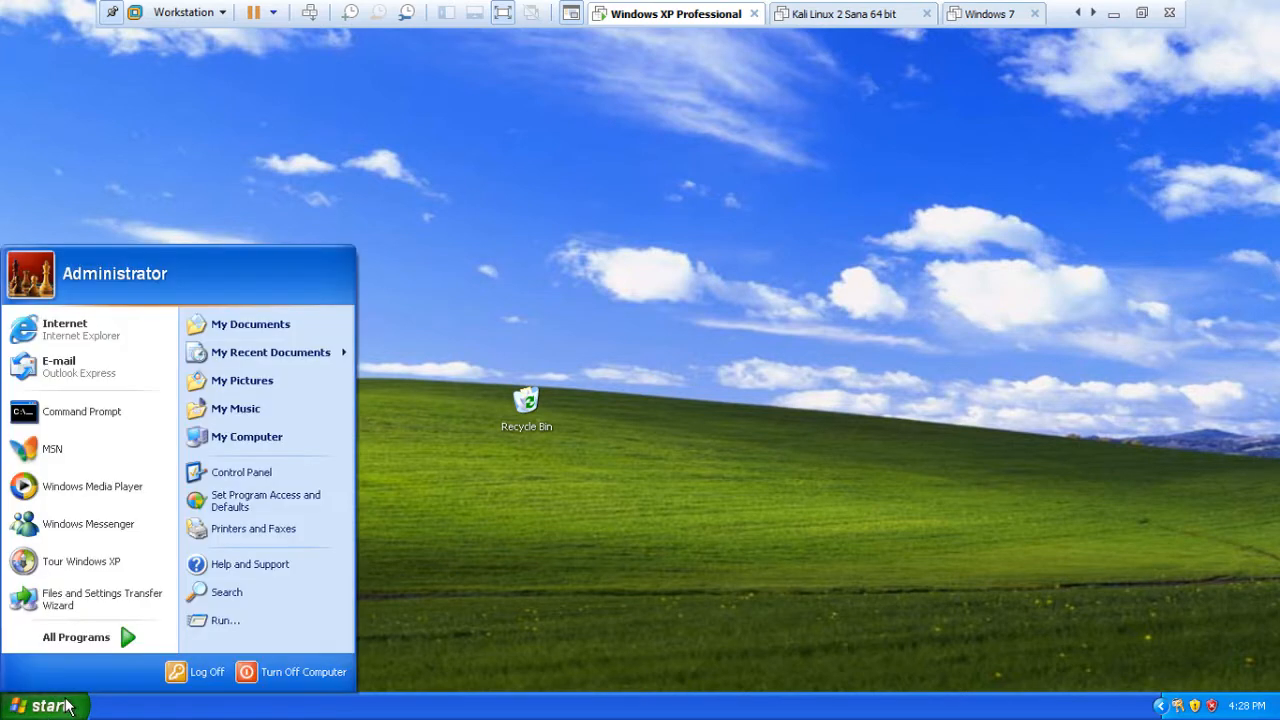
{"action": "right_click", "coordinate": [282, 439]}
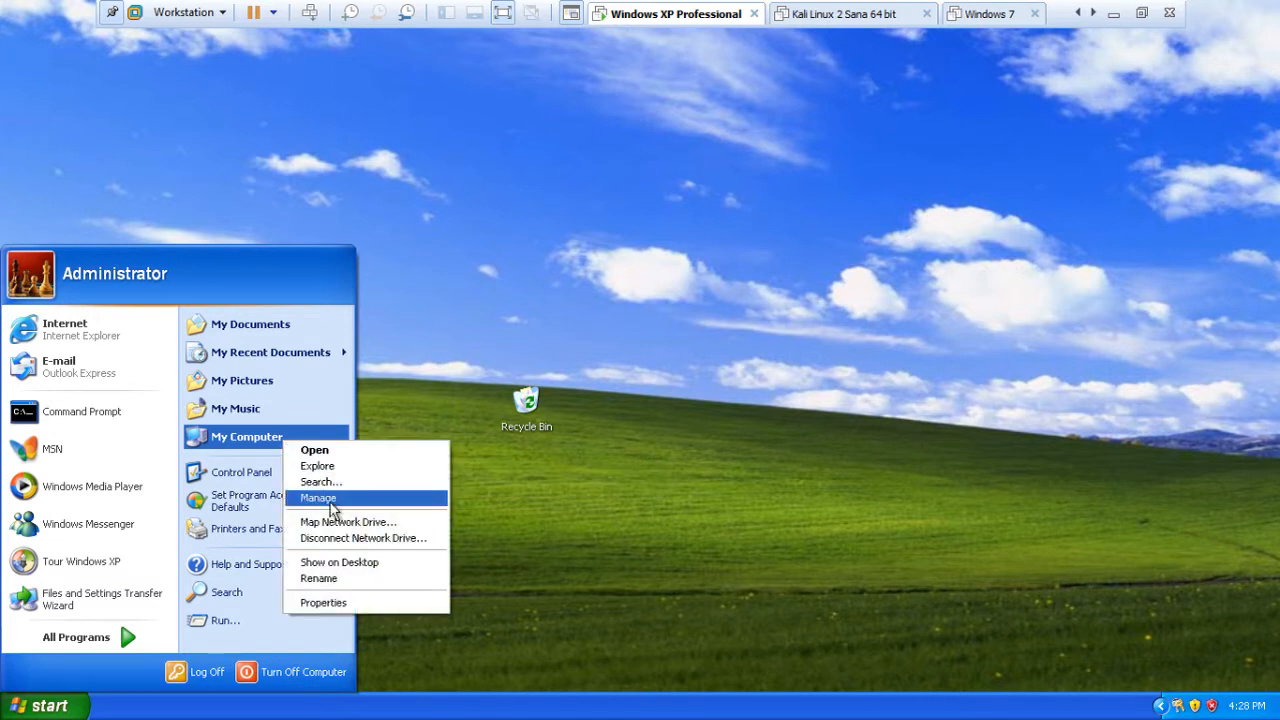
{"action": "left_click", "coordinate": [331, 506]}
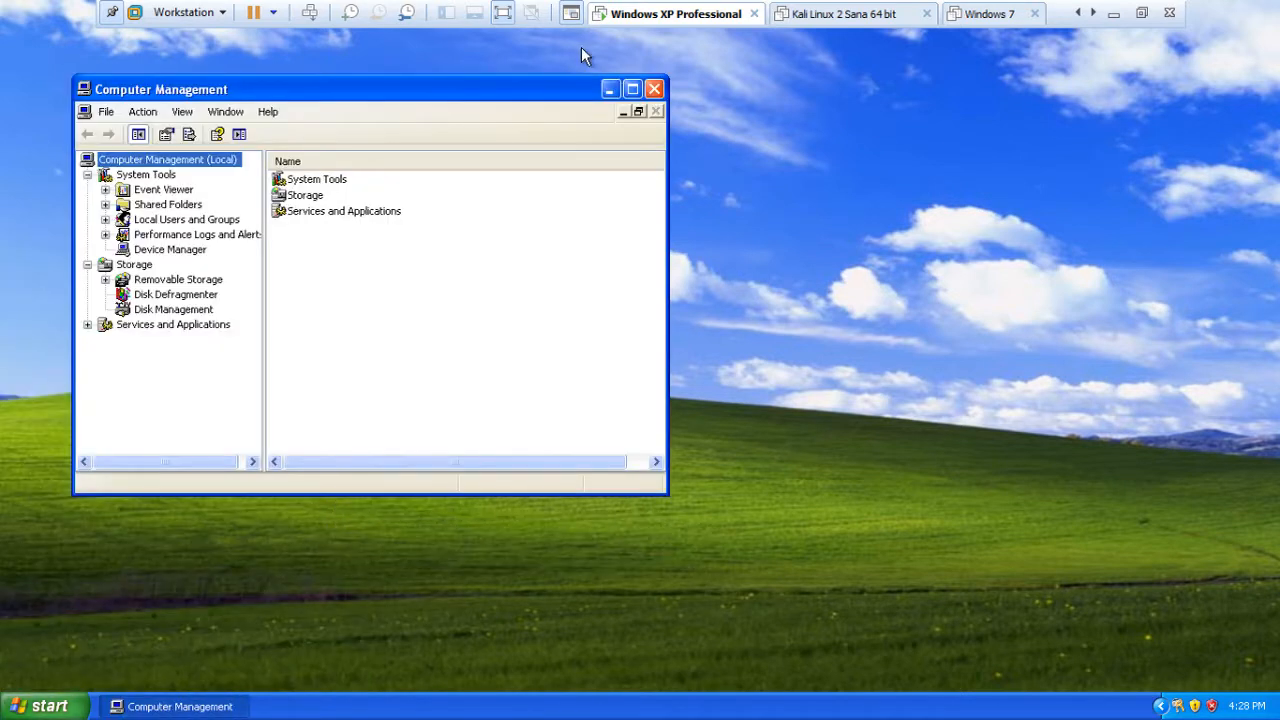
{"action": "left_click", "coordinate": [632, 89]}
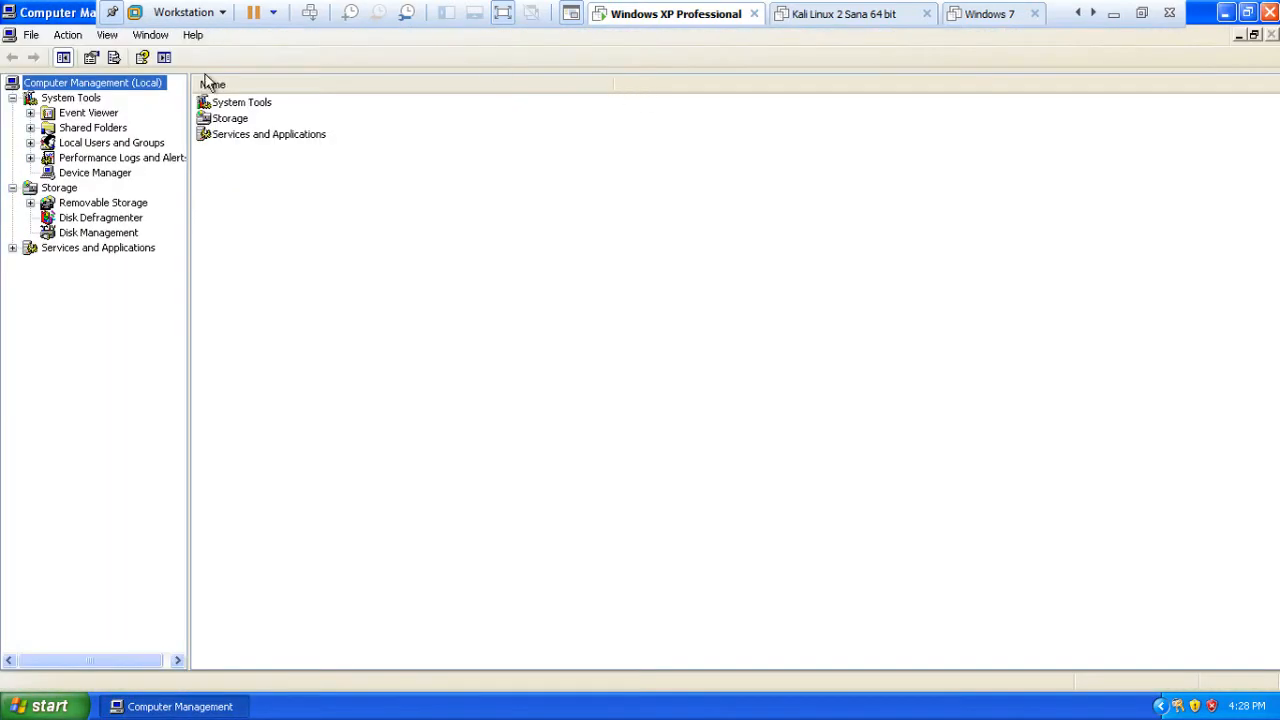
{"action": "left_click", "coordinate": [85, 176]}
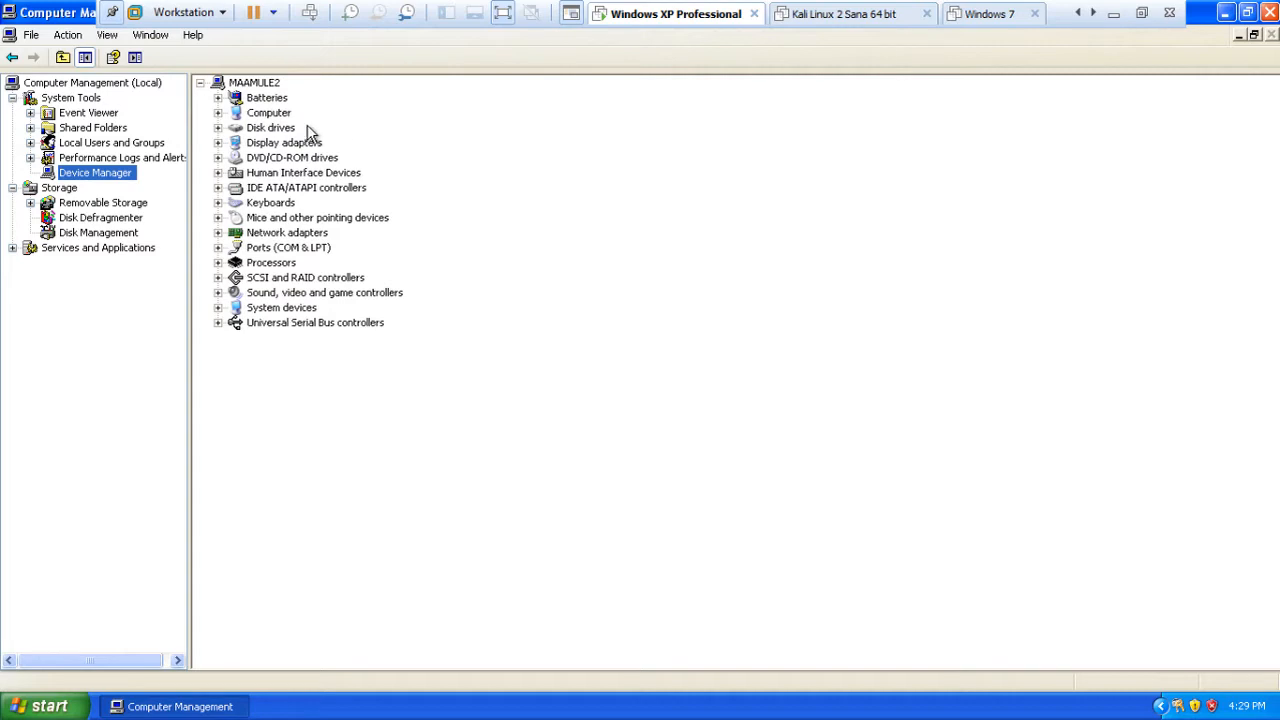
Examine the devices listed under Batteries, Computer, Disk drives and Display adapters, collapsing each category after viewing it.
{"action": "left_click", "coordinate": [218, 97]}
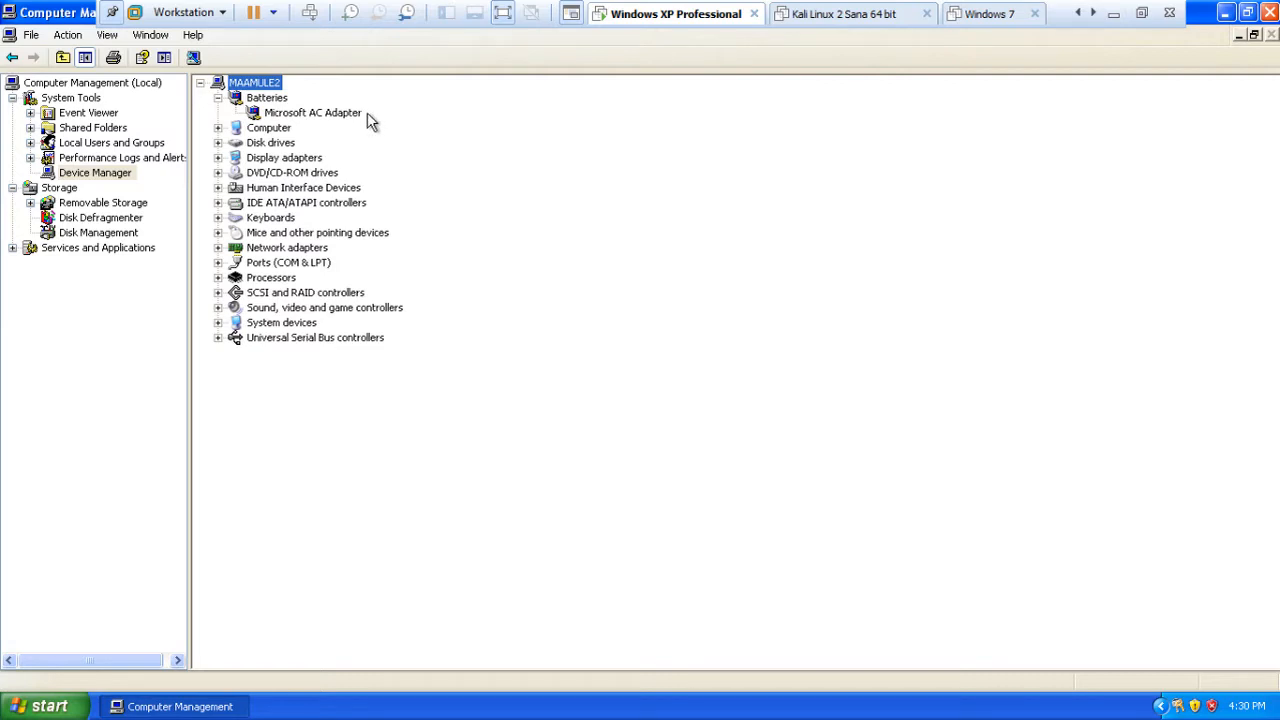
{"action": "left_click", "coordinate": [218, 98]}
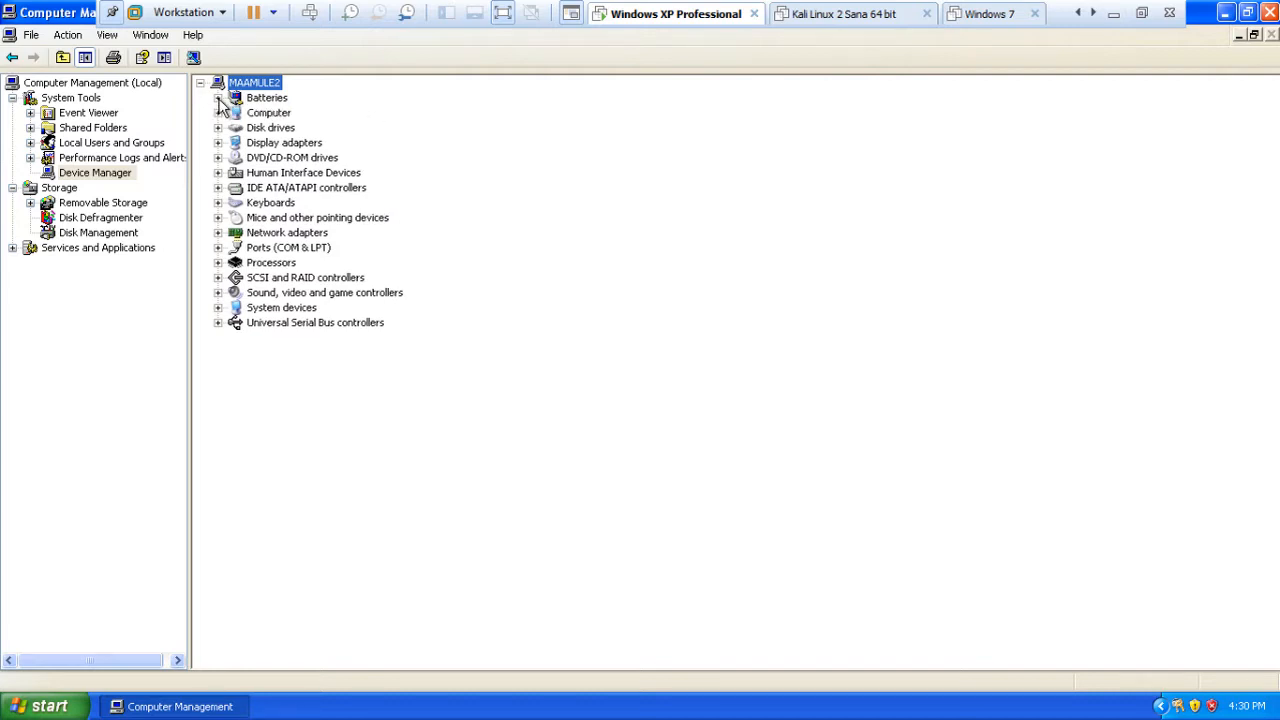
{"action": "left_click", "coordinate": [218, 113]}
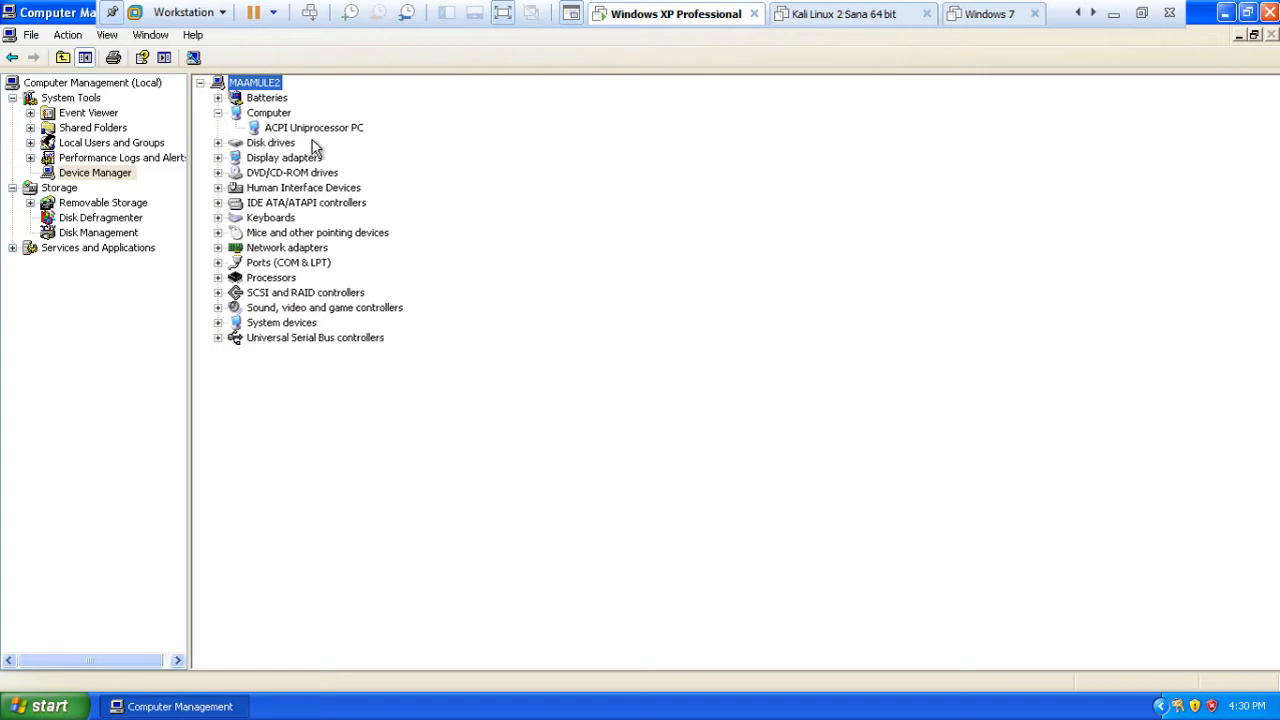
{"action": "left_click", "coordinate": [218, 113]}
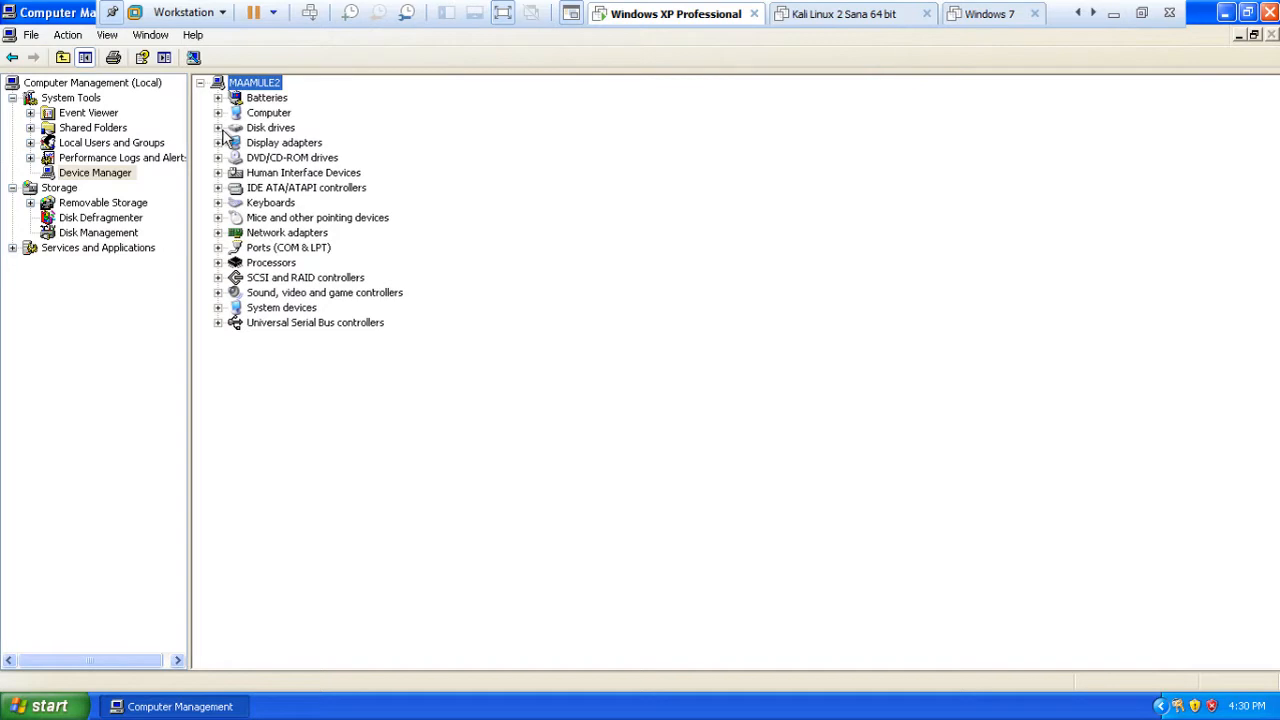
{"action": "left_click", "coordinate": [219, 129]}
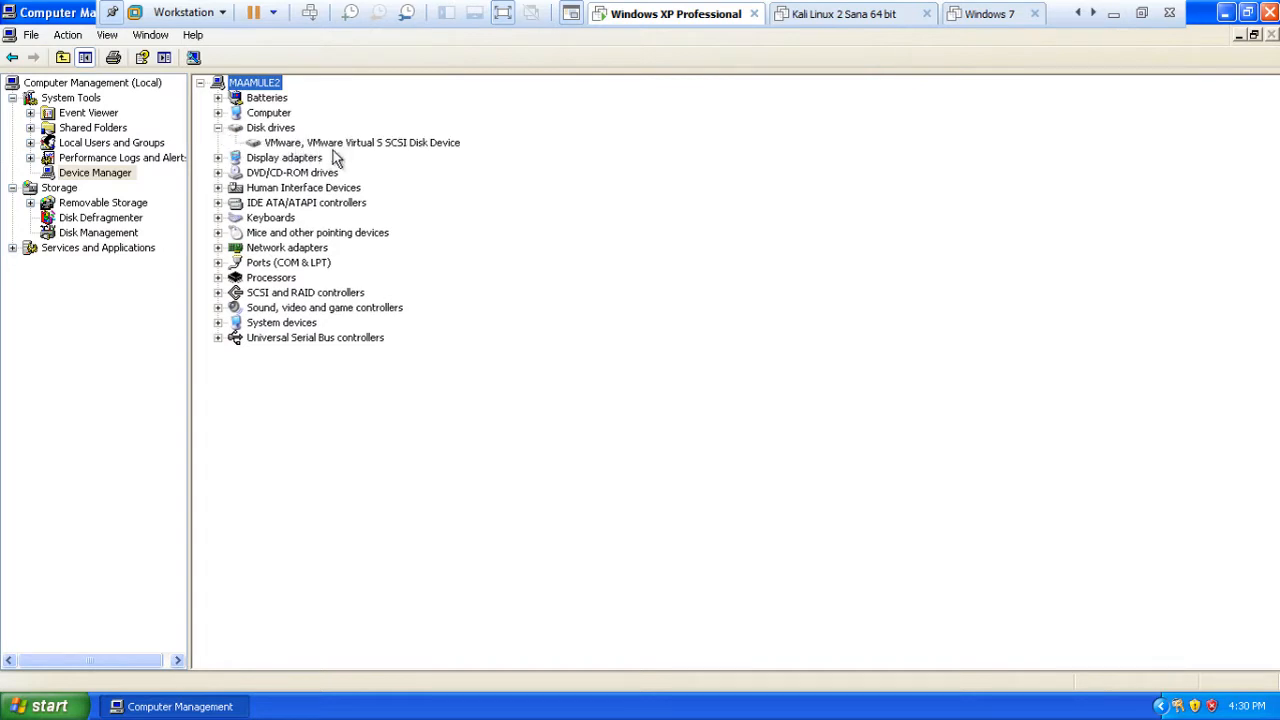
{"action": "left_click", "coordinate": [218, 128]}
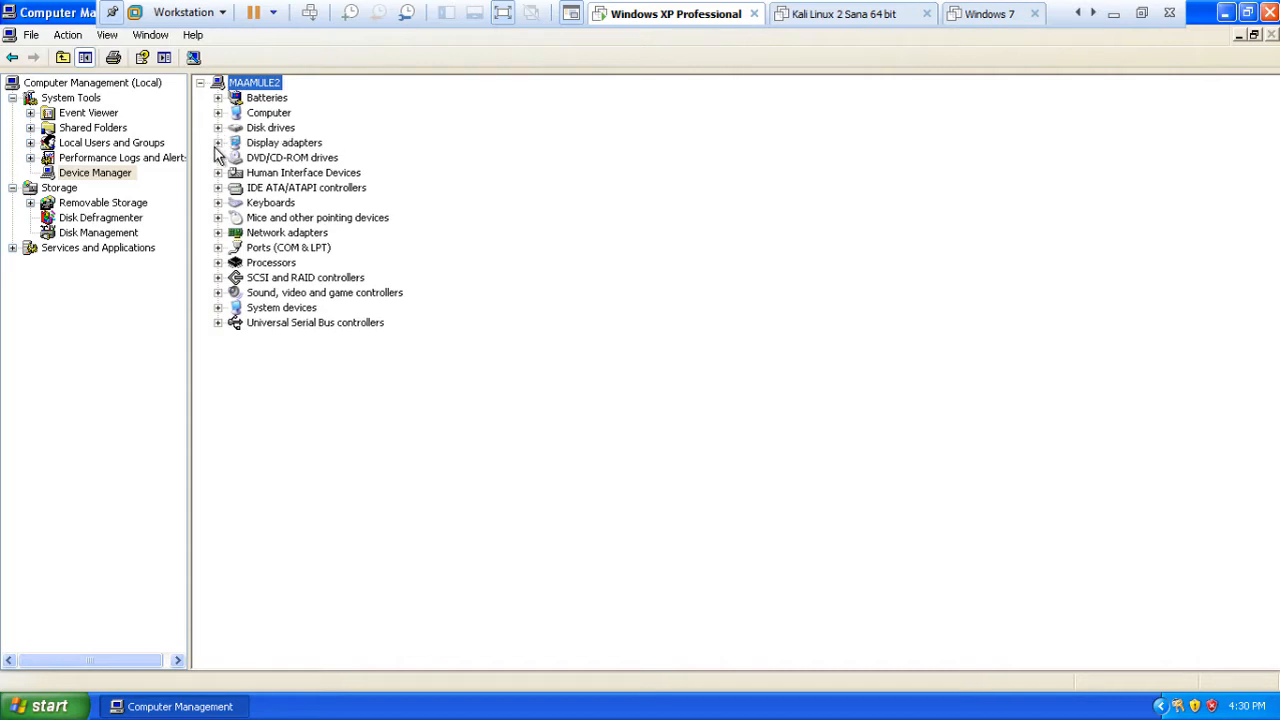
{"action": "left_click", "coordinate": [218, 143]}
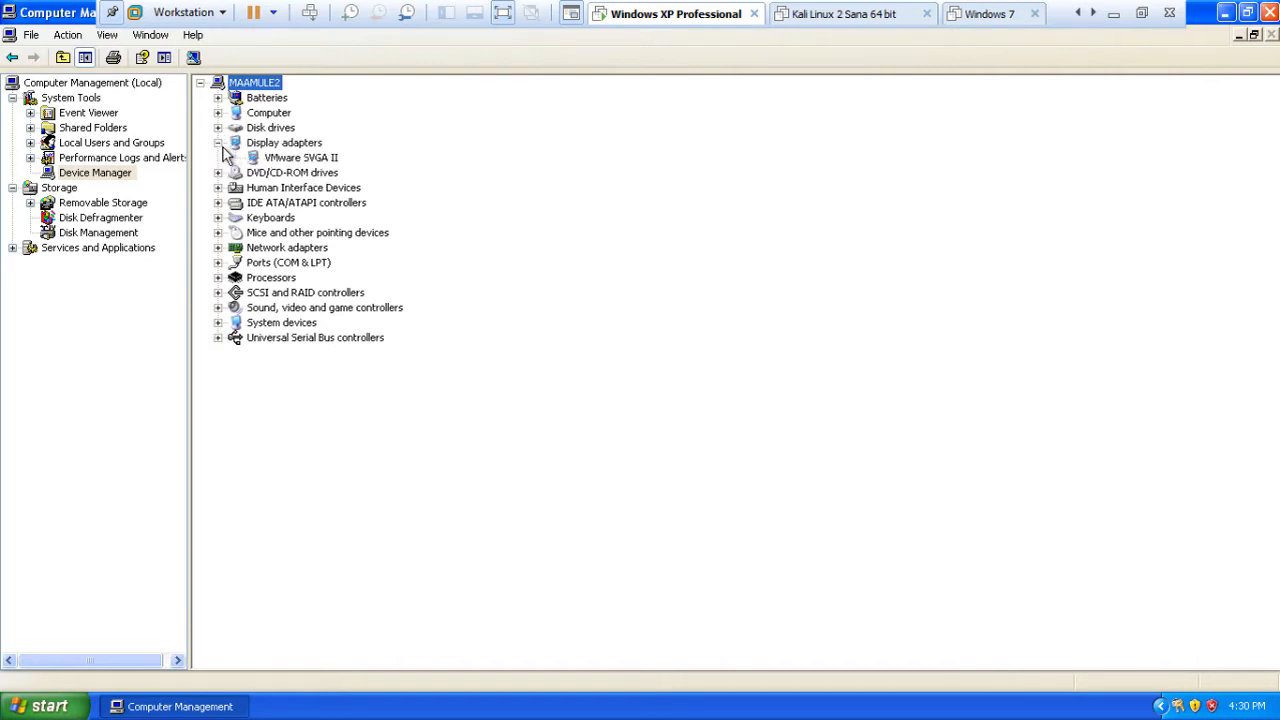
{"action": "left_click", "coordinate": [218, 143]}
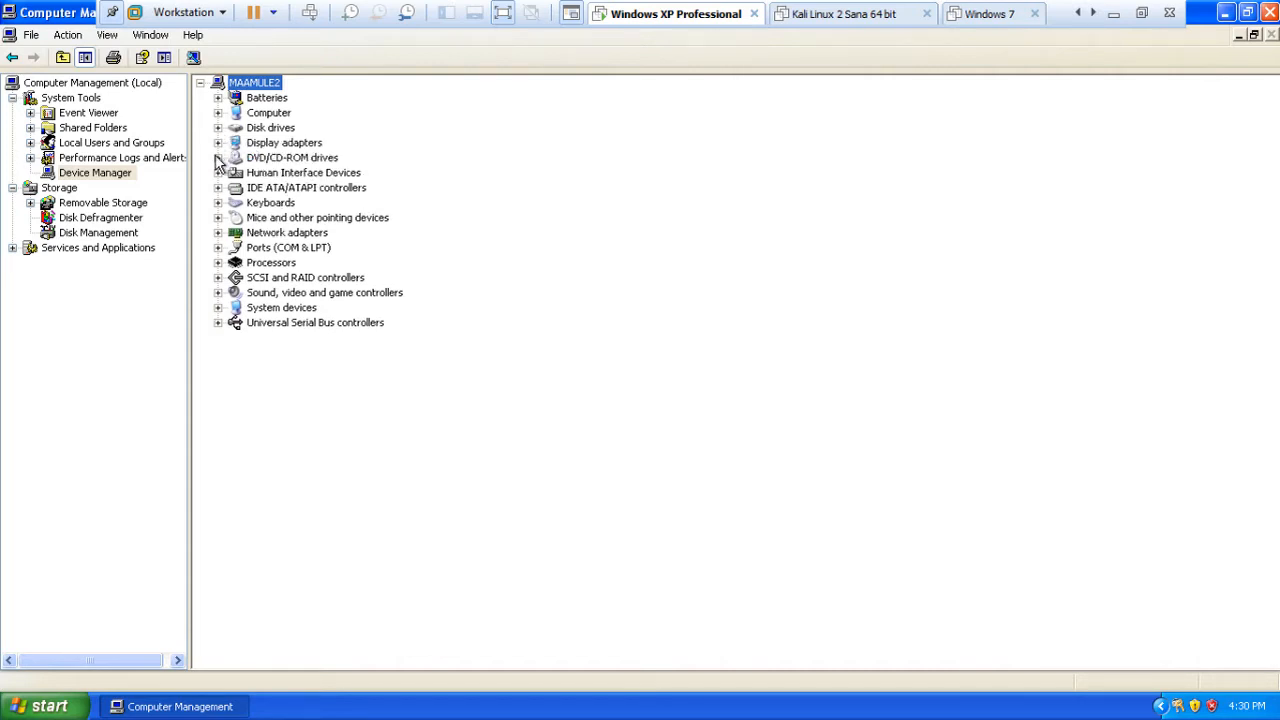
Examine the devices under DVD/CD-ROM drives, Human Interface Devices, IDE ATA/ATAPI controllers and Keyboards, and collapse all of these except Keyboards.
{"action": "left_click", "coordinate": [218, 158]}
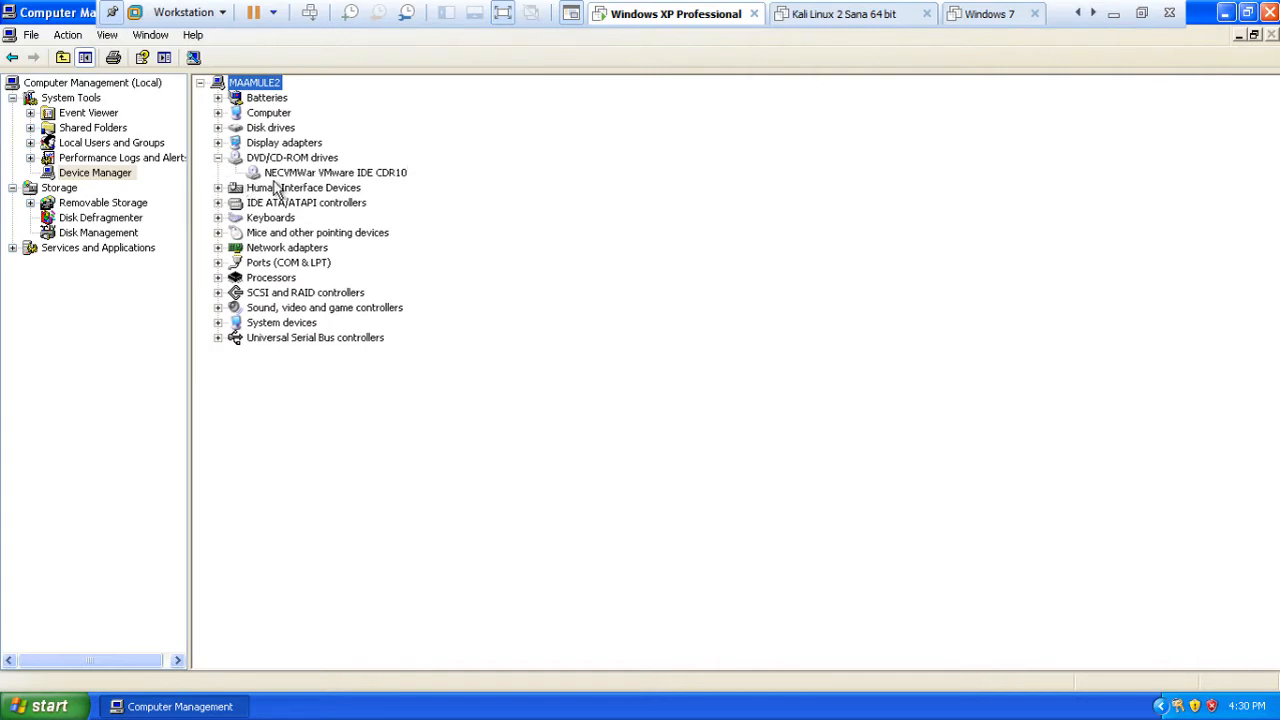
{"action": "left_click", "coordinate": [218, 188]}
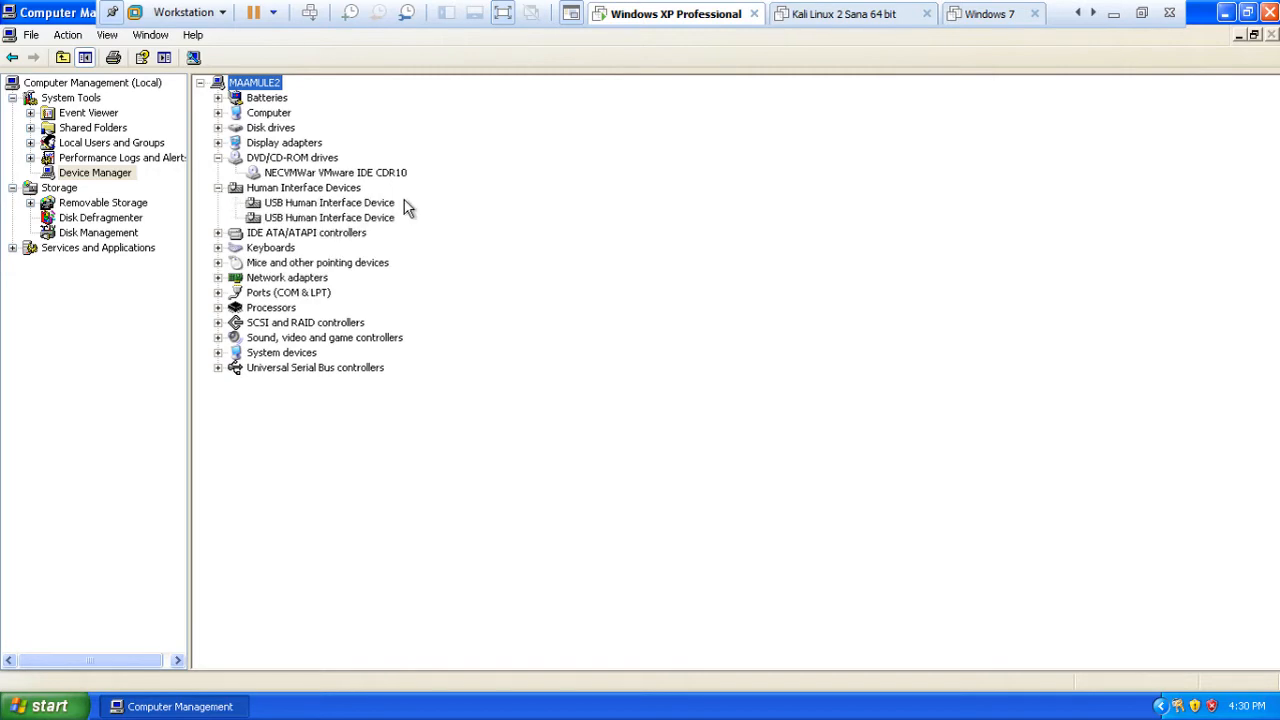
{"action": "left_click", "coordinate": [218, 233]}
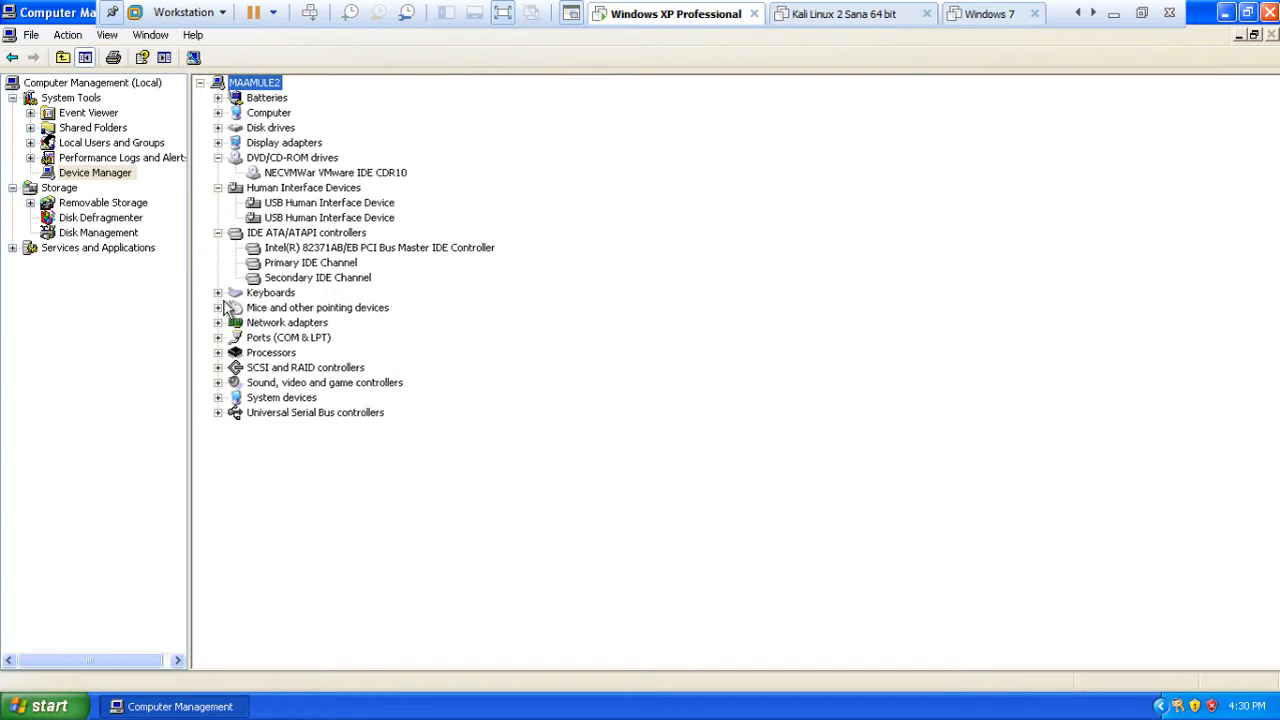
{"action": "left_click", "coordinate": [218, 294]}
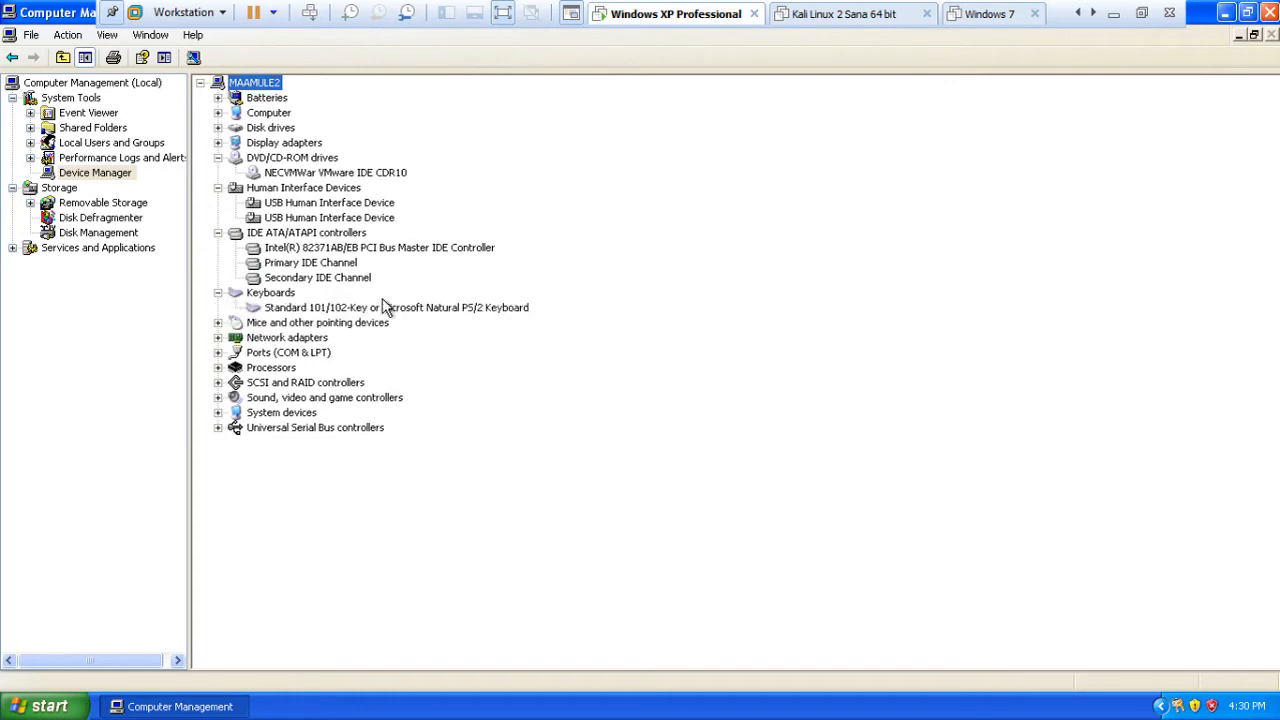
{"action": "left_click", "coordinate": [218, 233]}
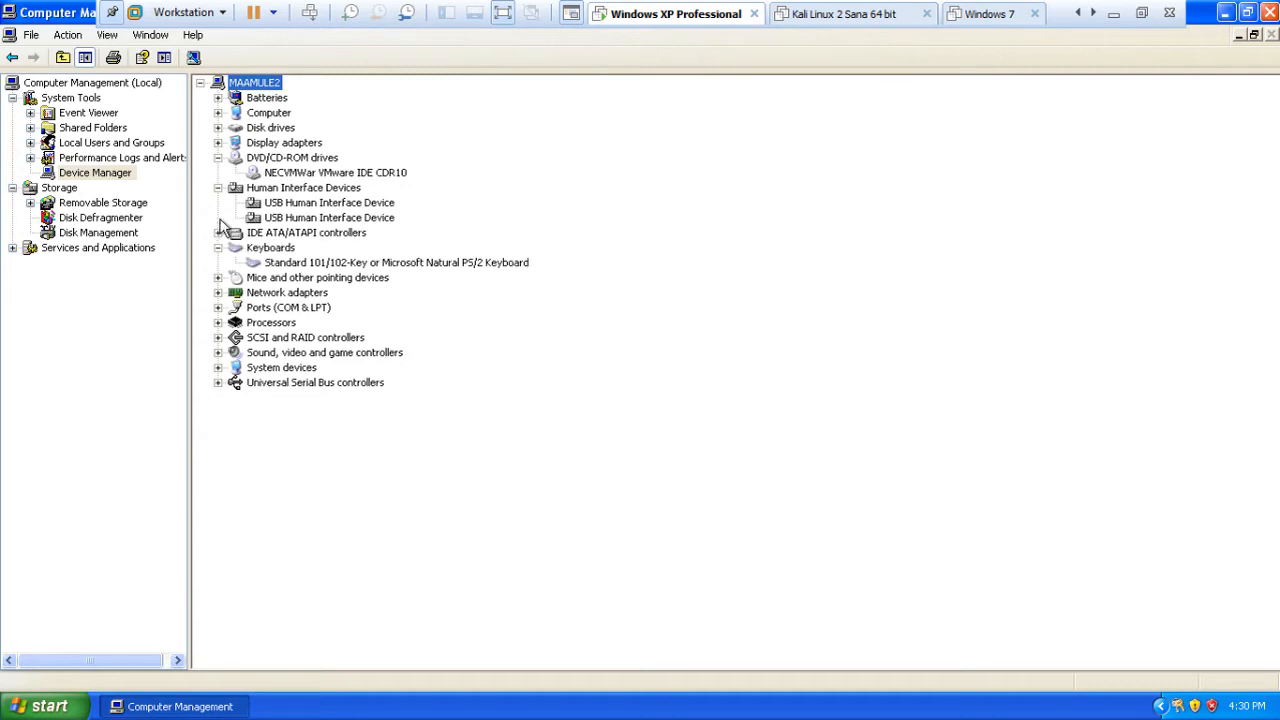
{"action": "left_click", "coordinate": [218, 188]}
{"action": "left_click", "coordinate": [218, 158]}
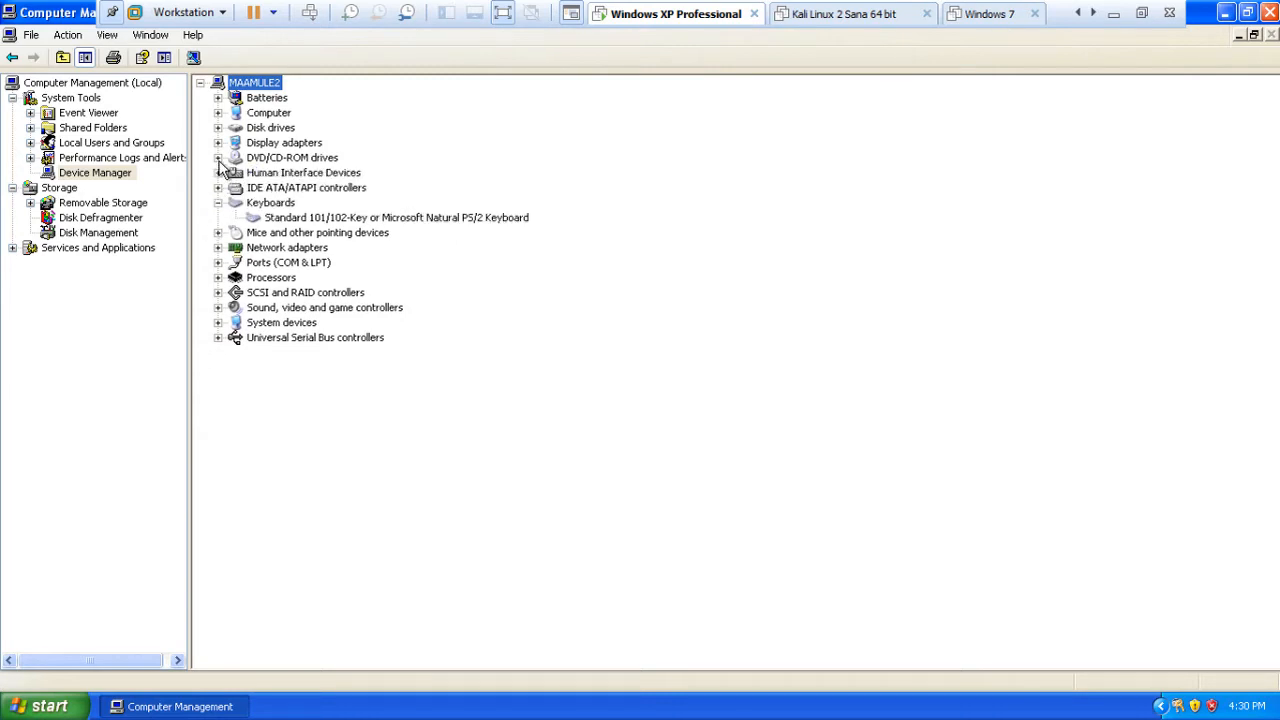
Examine the pointing devices and collapse them, and expand Network adapters, Ports (COM & LPT), Processors, and SCSI and RAID controllers.
{"action": "left_click", "coordinate": [218, 233]}
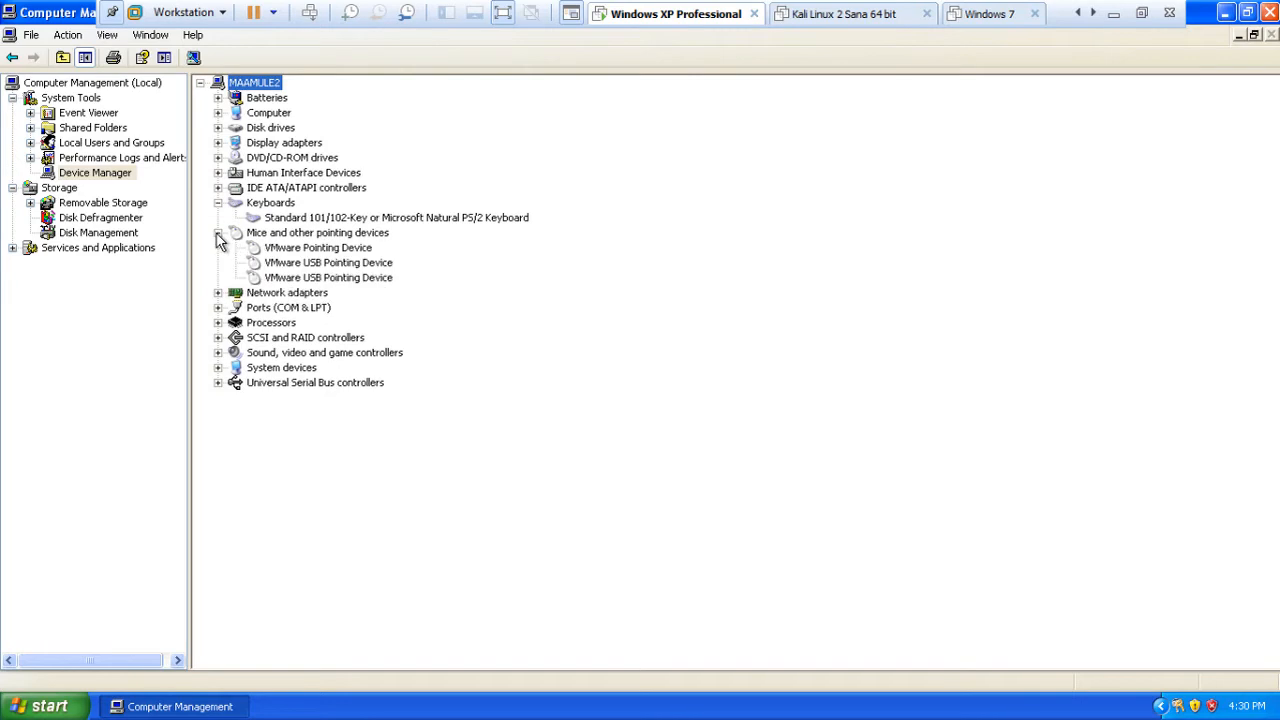
{"action": "left_click", "coordinate": [218, 233]}
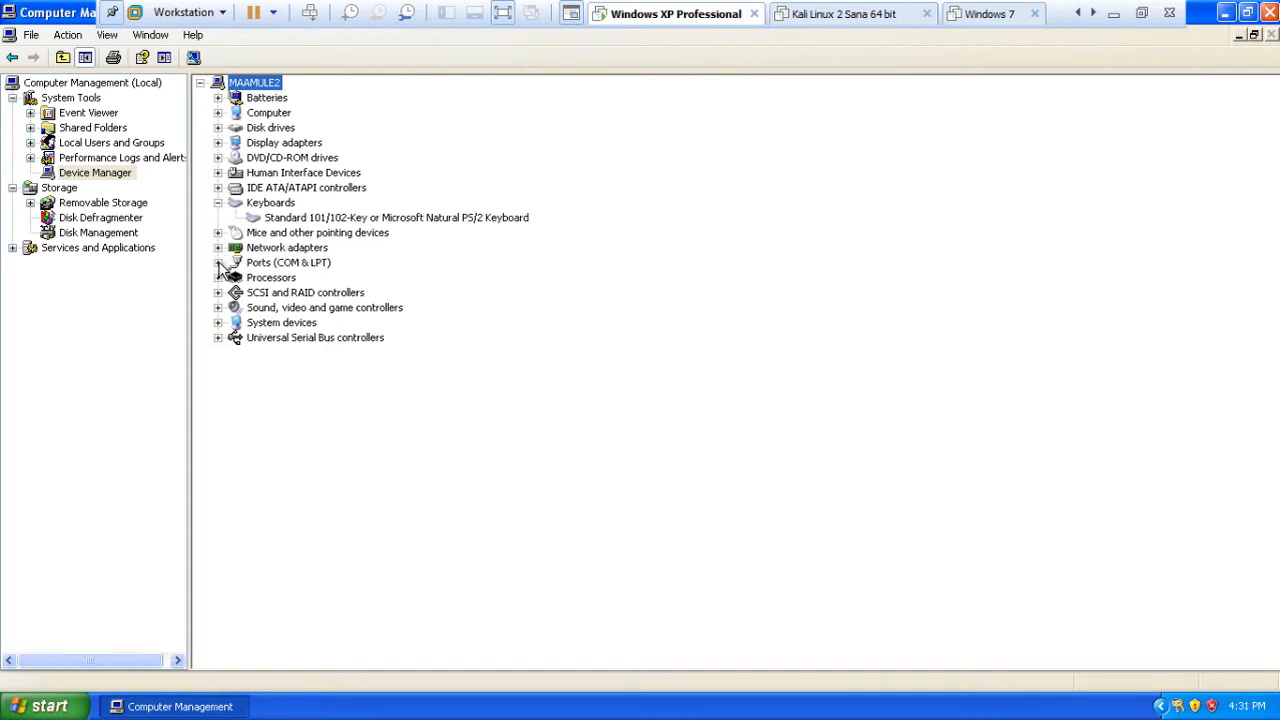
{"action": "left_click", "coordinate": [218, 248]}
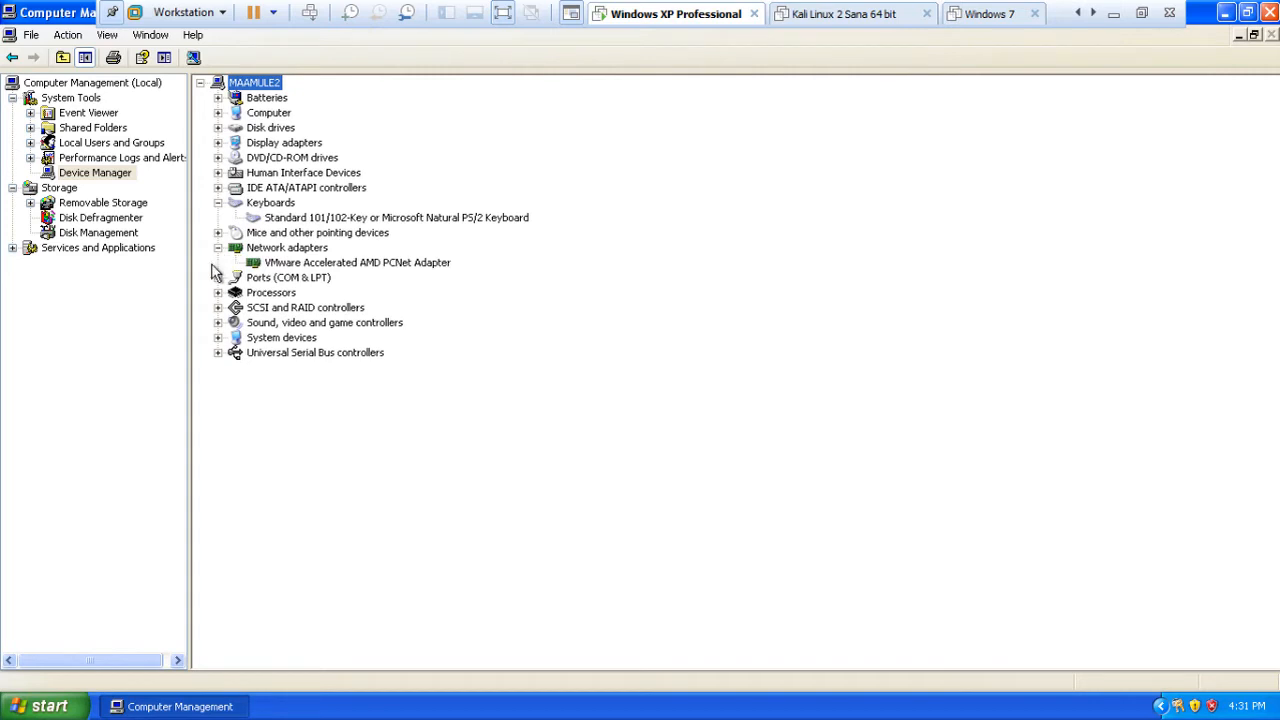
{"action": "left_click", "coordinate": [218, 278]}
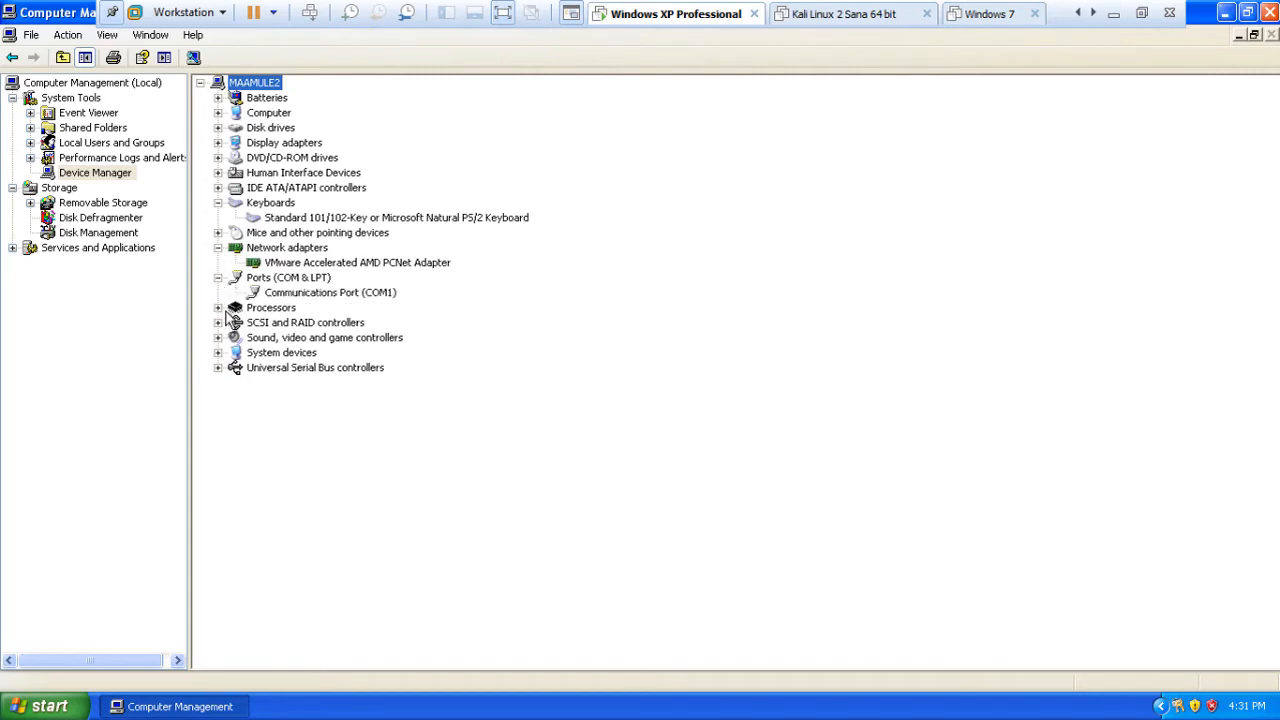
{"action": "left_click", "coordinate": [218, 308]}
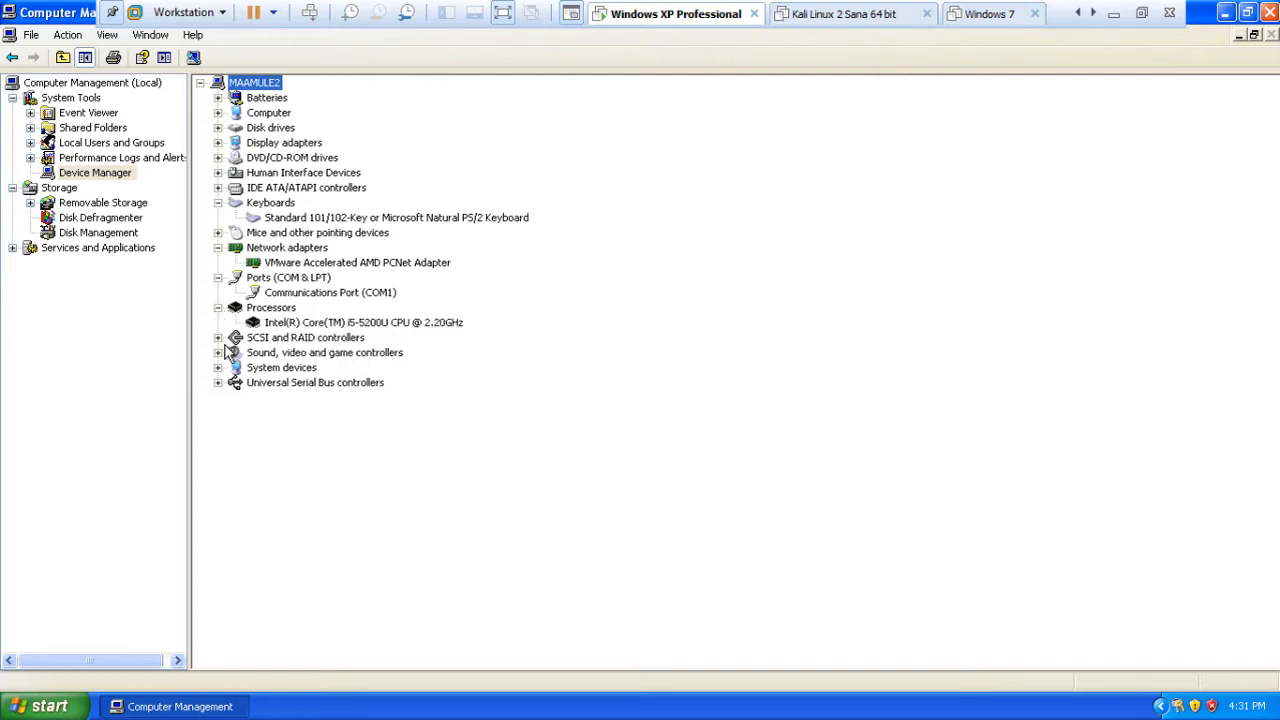
{"action": "left_click", "coordinate": [218, 338]}
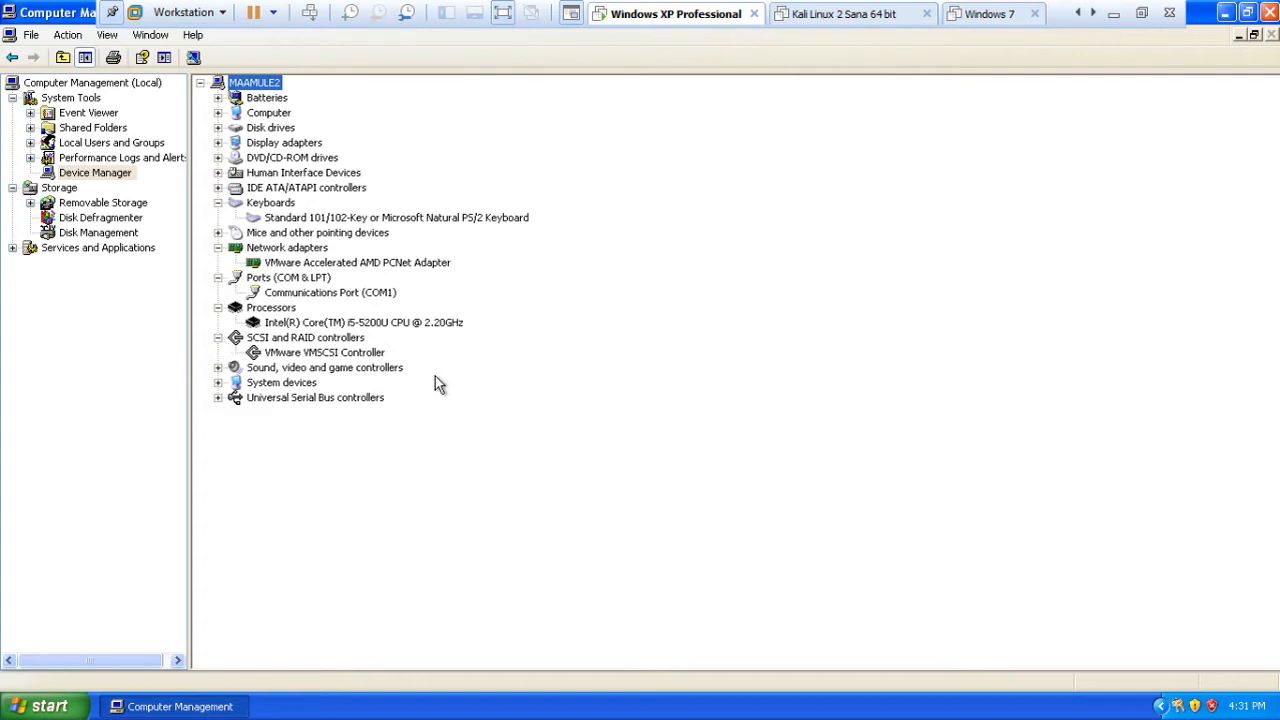
Examine the sound, video and game controllers, the Universal Serial Bus controllers and the System devices, leaving only the USB category expanded.
{"action": "left_click", "coordinate": [218, 368]}
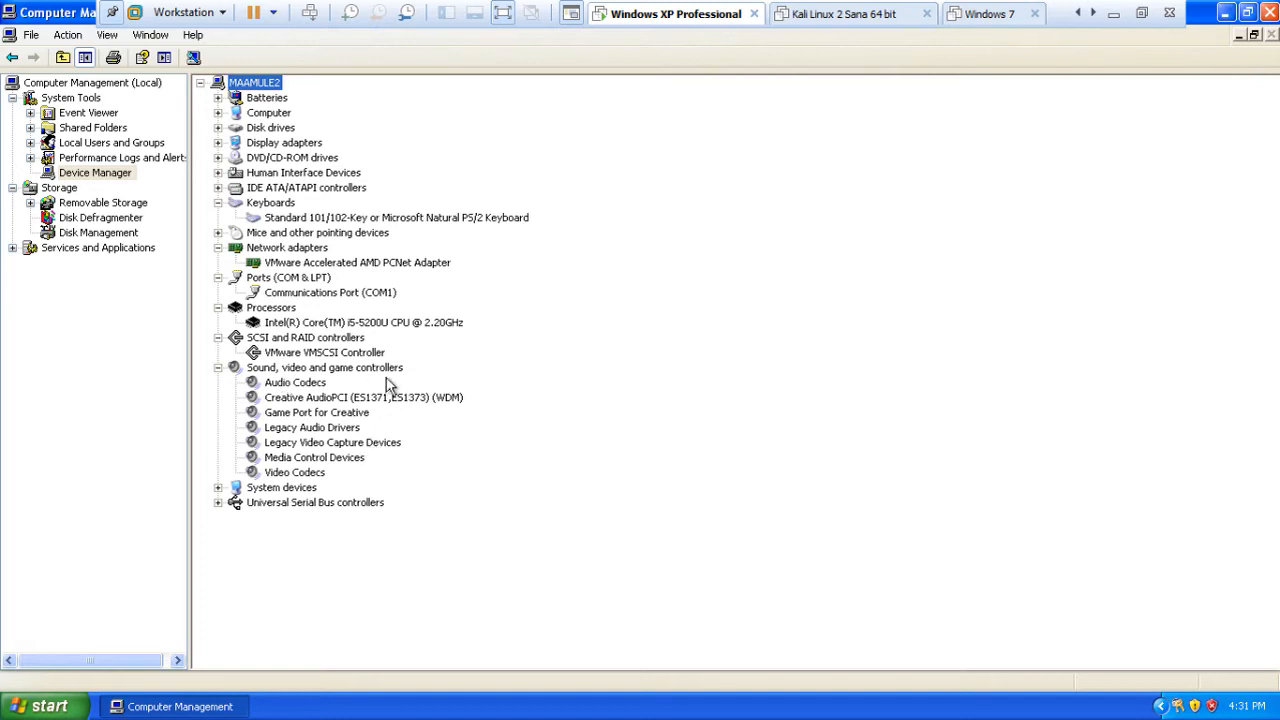
{"action": "left_click", "coordinate": [218, 368]}
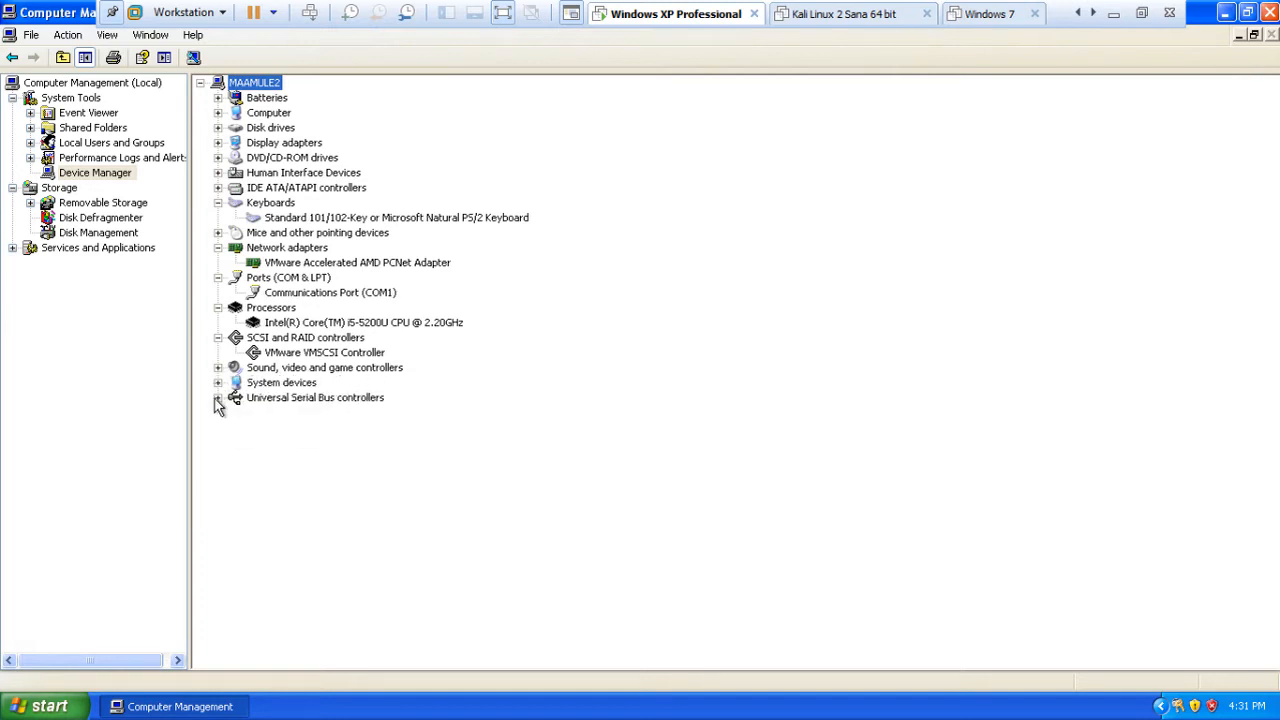
{"action": "left_click", "coordinate": [218, 398]}
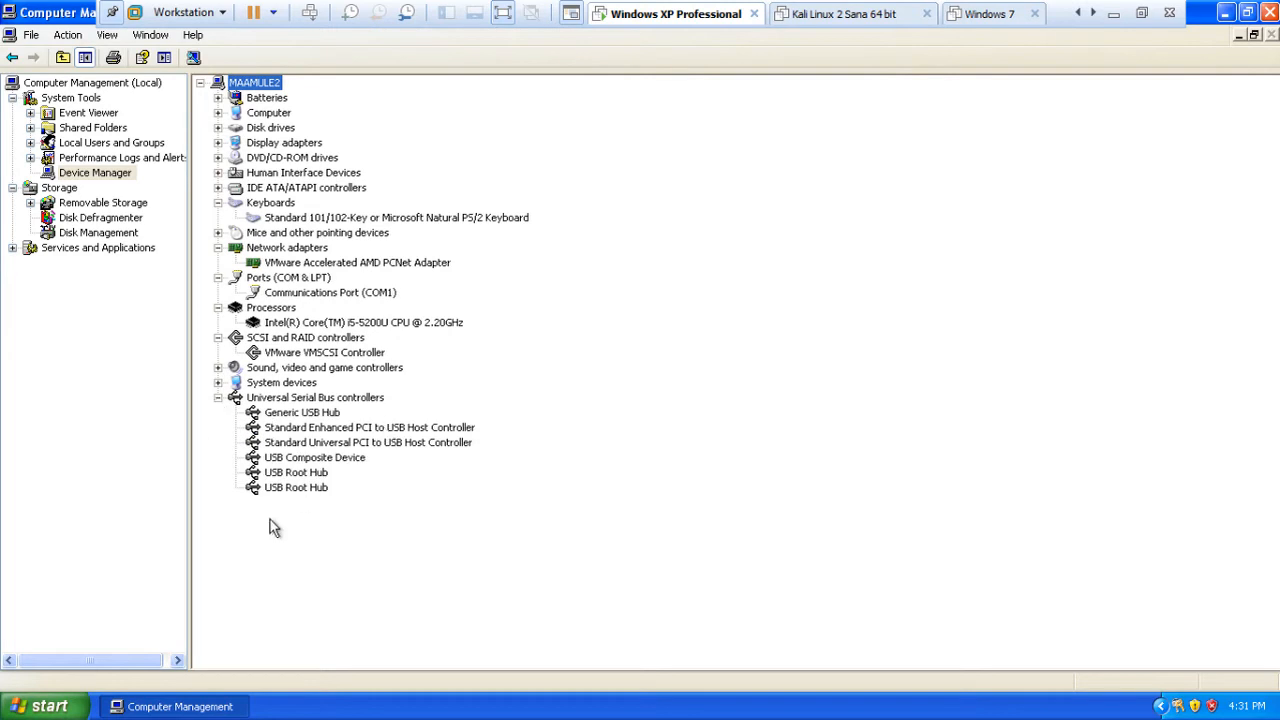
{"action": "left_click", "coordinate": [218, 383]}
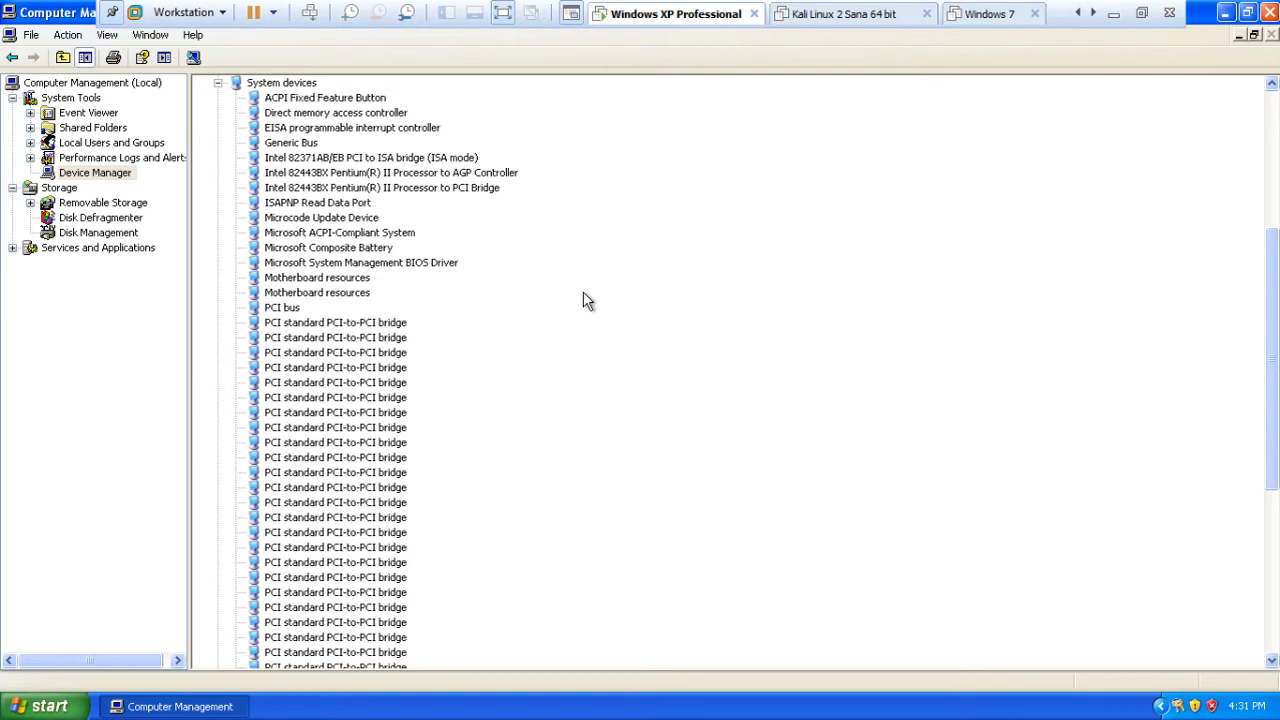
{"action": "left_click_drag", "start_coordinate": [1274, 287], "coordinate": [1272, 177]}
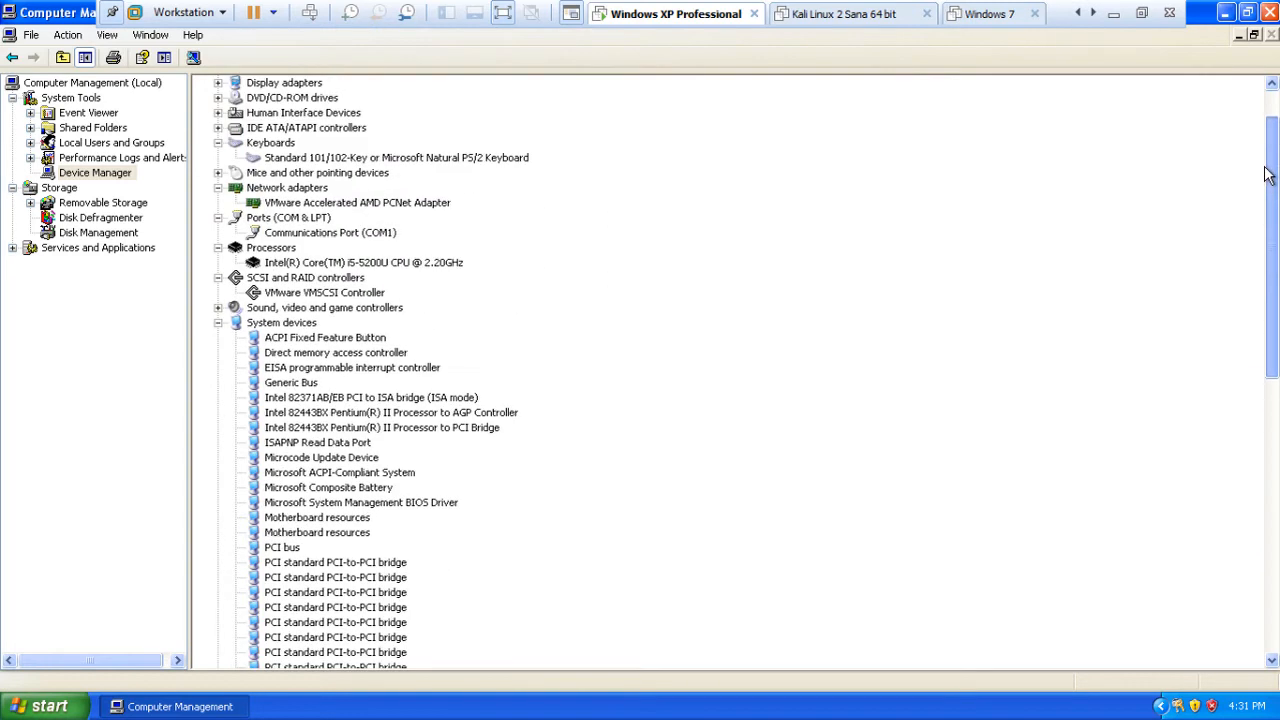
{"action": "left_click", "coordinate": [218, 323]}
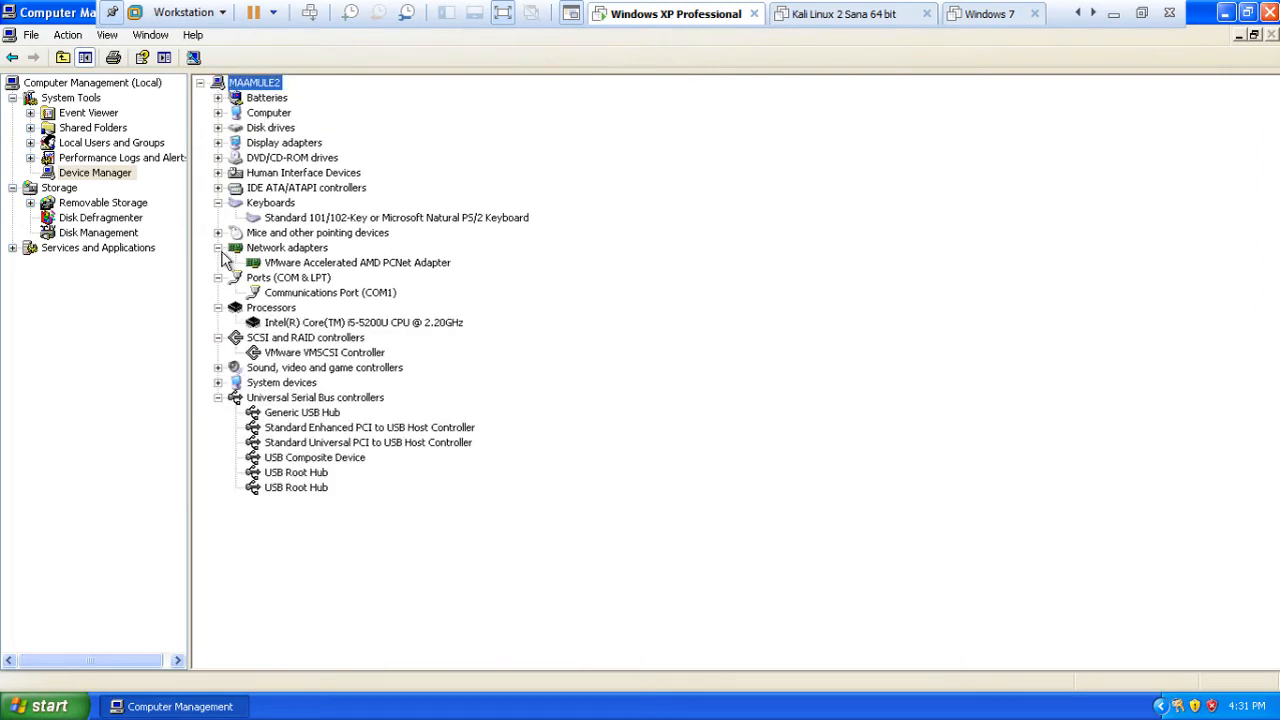
Collapse the Network adapters, Ports, Processors, SCSI and RAID controllers, and Universal Serial Bus controllers categories.
{"action": "left_click", "coordinate": [218, 248]}
{"action": "left_click", "coordinate": [218, 263]}
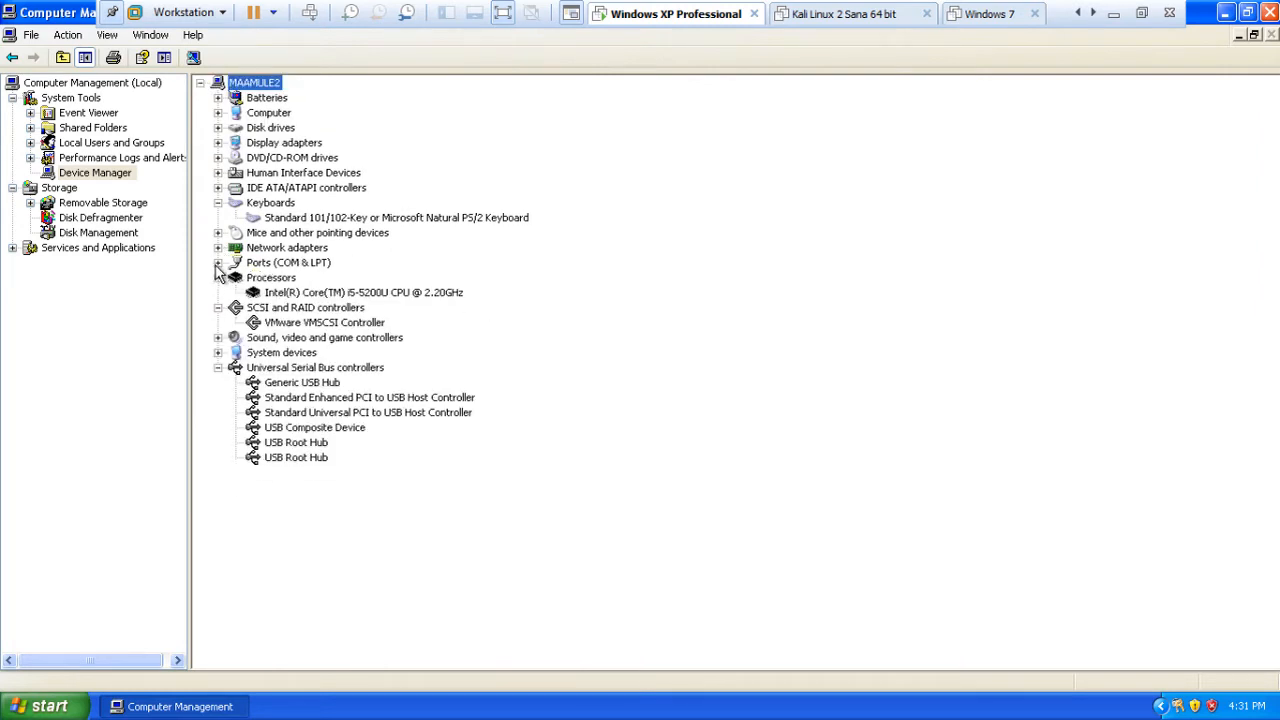
{"action": "left_click", "coordinate": [218, 278]}
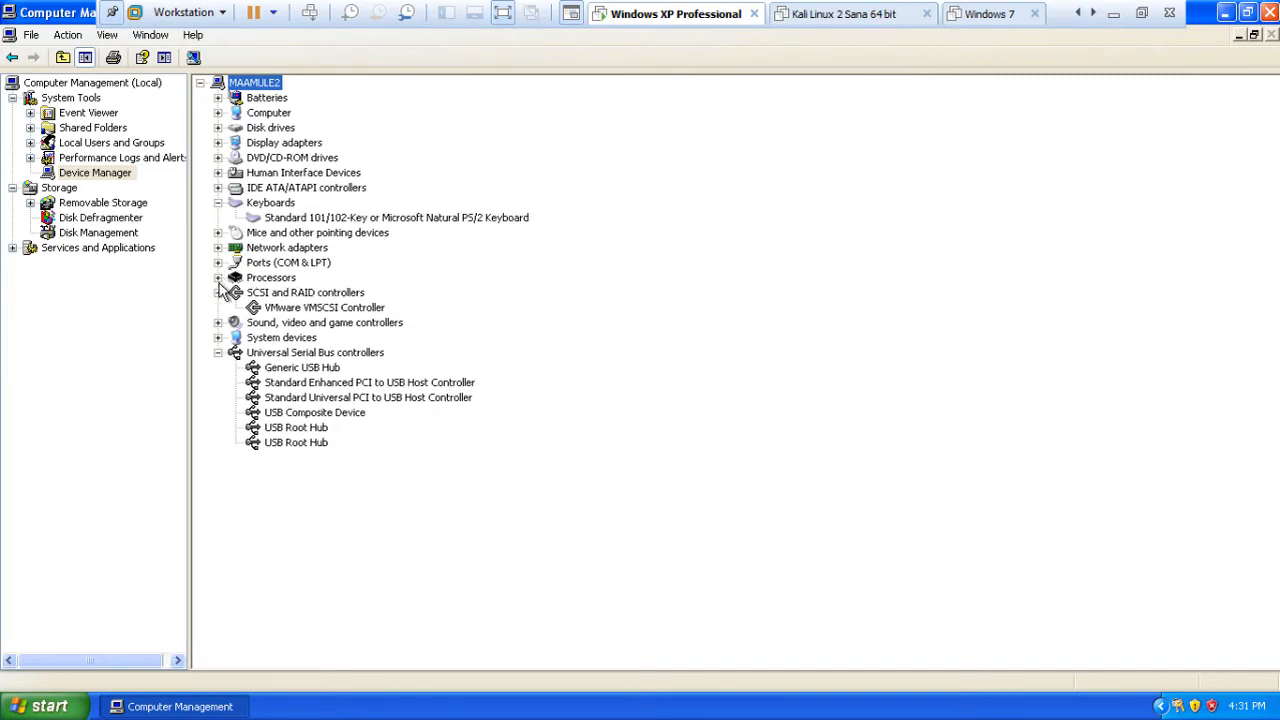
{"action": "left_click", "coordinate": [218, 293]}
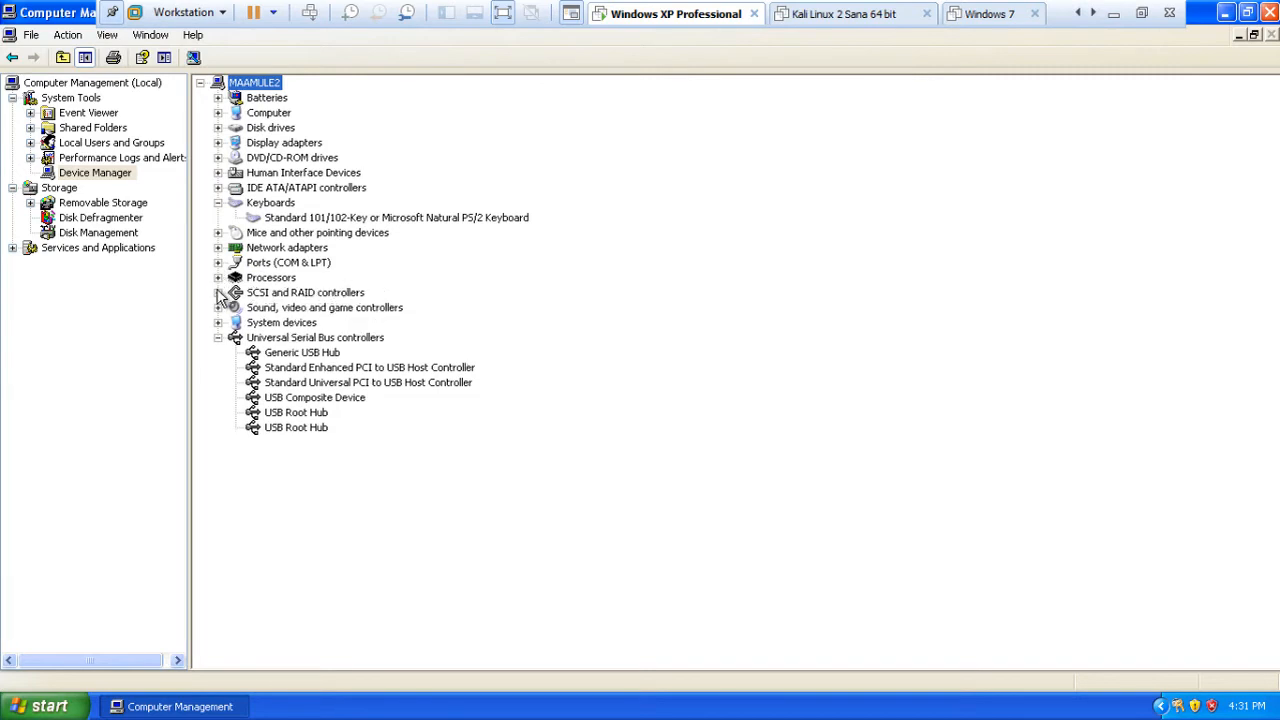
{"action": "left_click", "coordinate": [218, 338]}
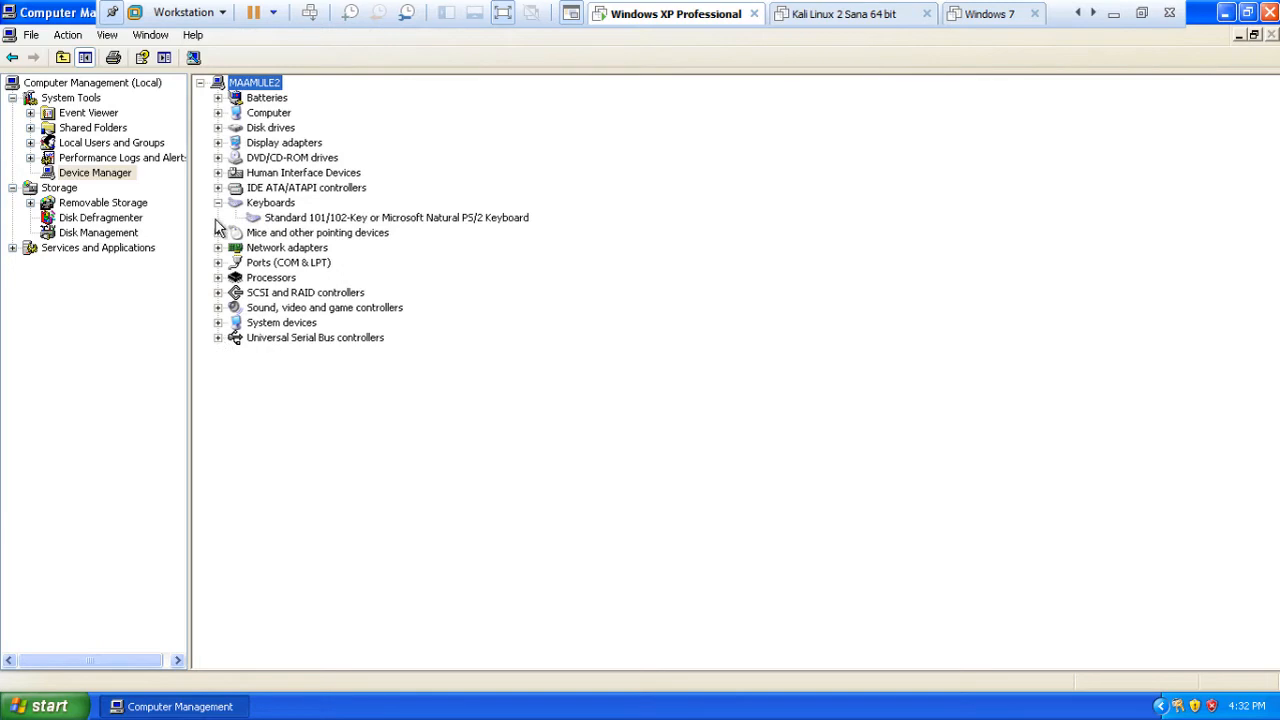
Collapse the Keyboards category and open the properties of the VMware SVGA II device under Display adapters.
{"action": "left_click", "coordinate": [218, 203]}
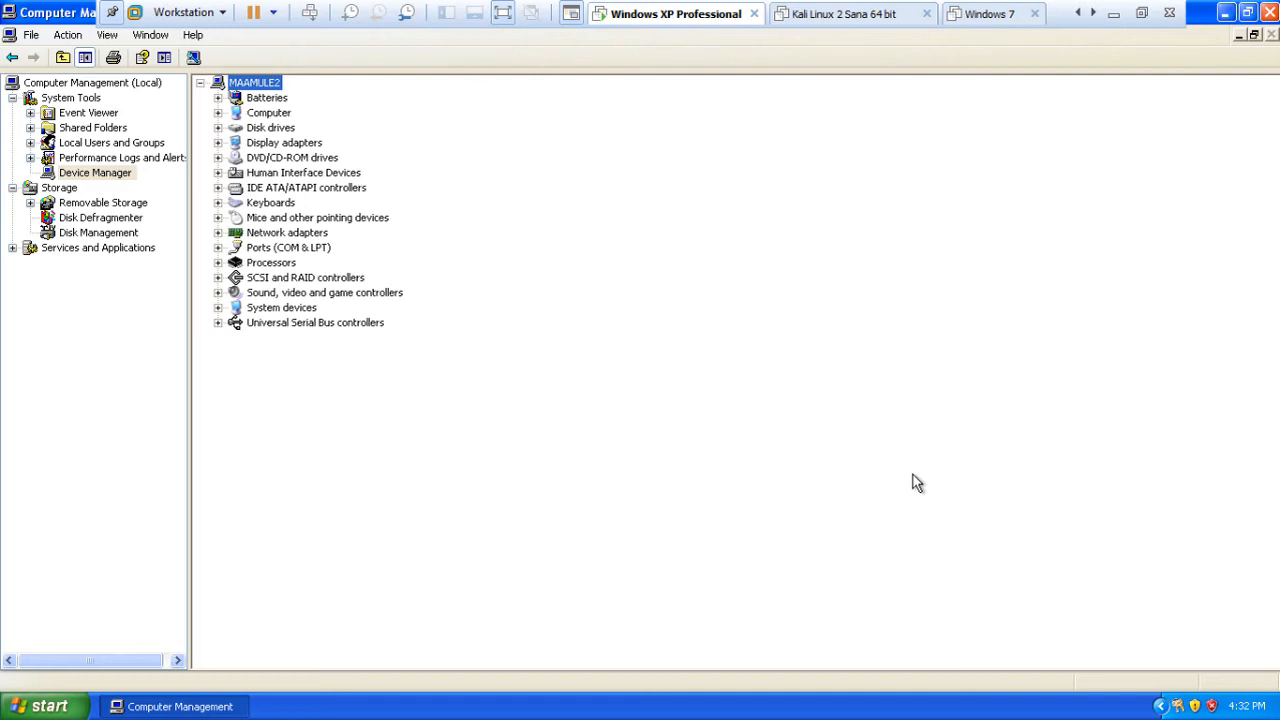
{"action": "left_click", "coordinate": [218, 143]}
{"action": "left_click", "coordinate": [302, 158]}
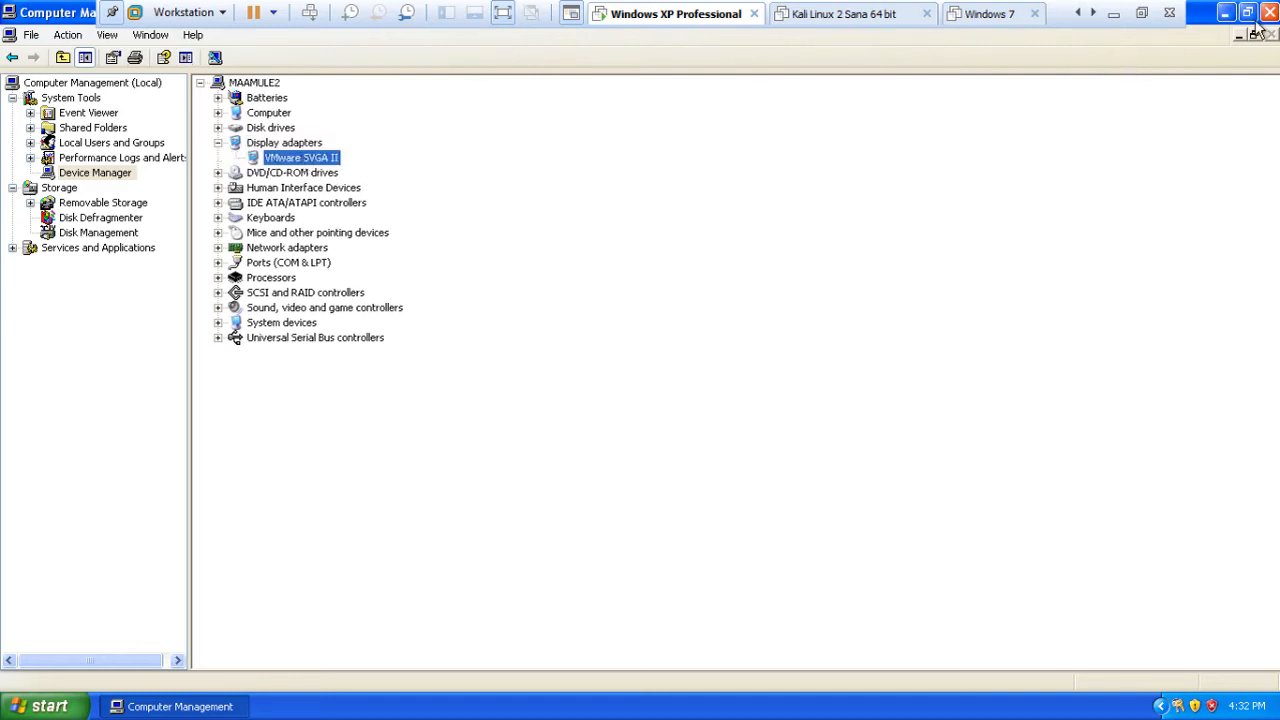
{"action": "key", "text": "Return"}
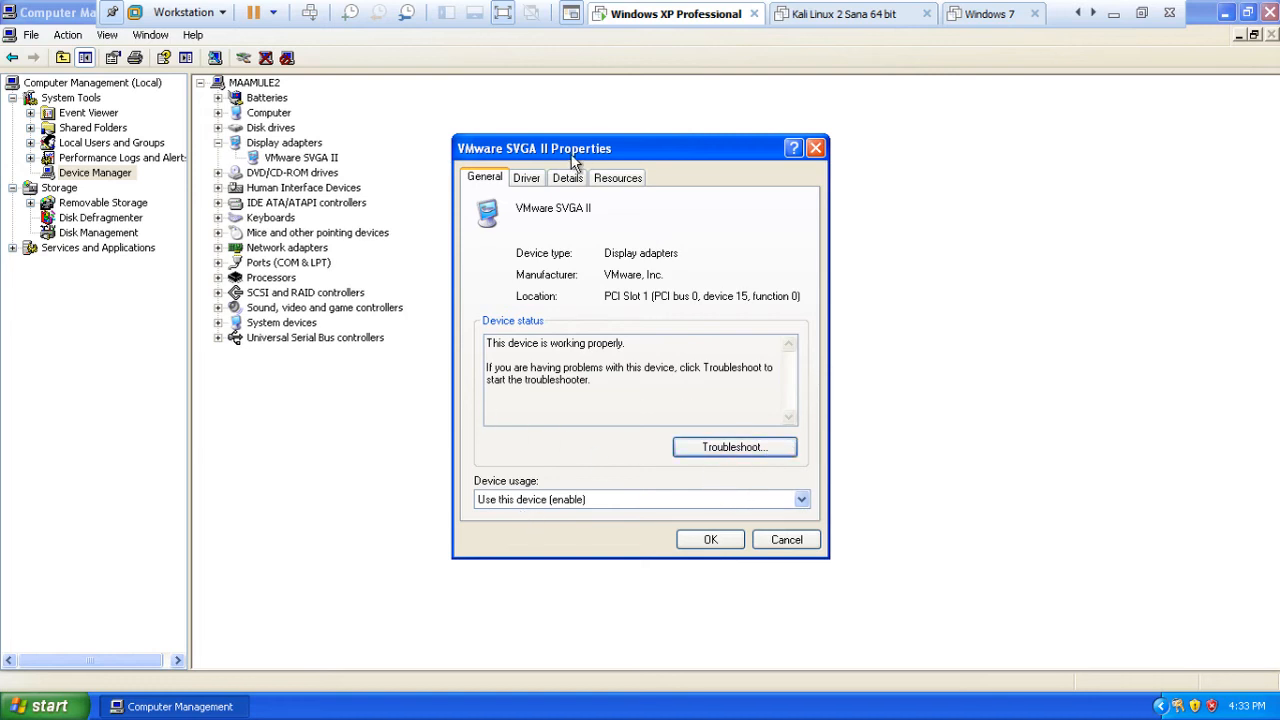
Examine the VMware SVGA II adapter's driver information, device details and resources, and return to its driver information.
{"action": "left_click", "coordinate": [530, 178]}
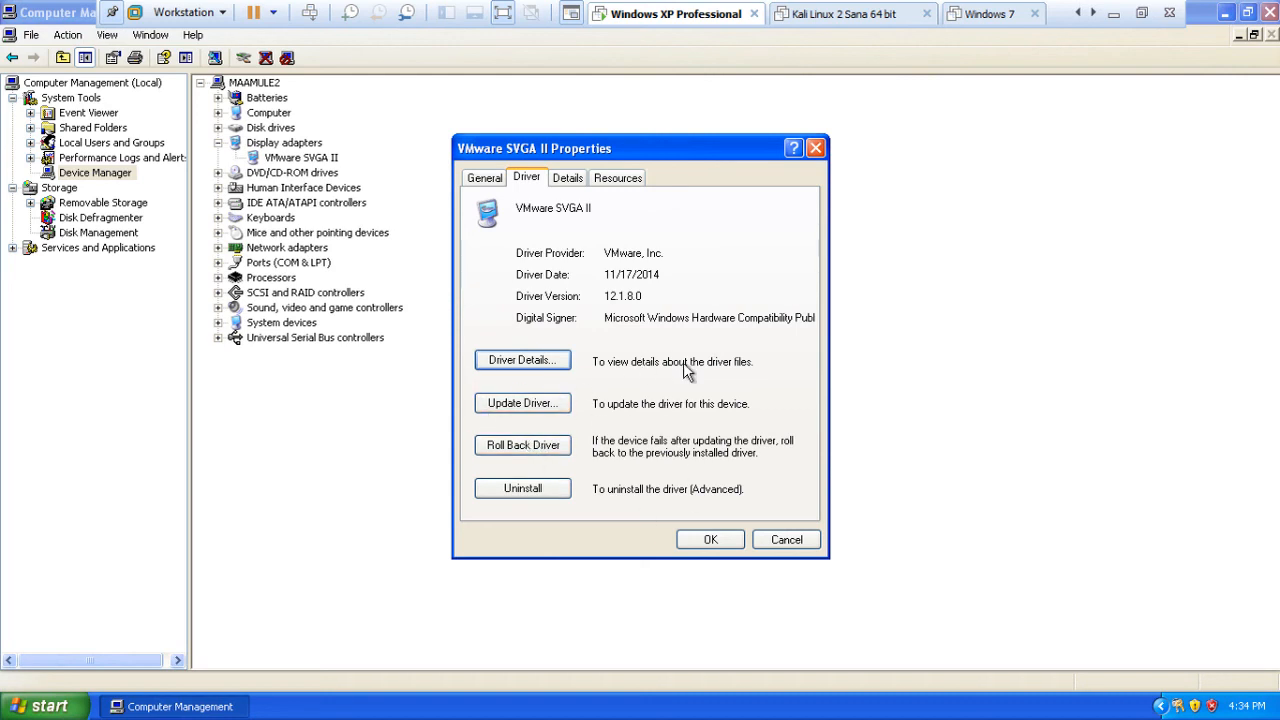
{"action": "left_click", "coordinate": [567, 178]}
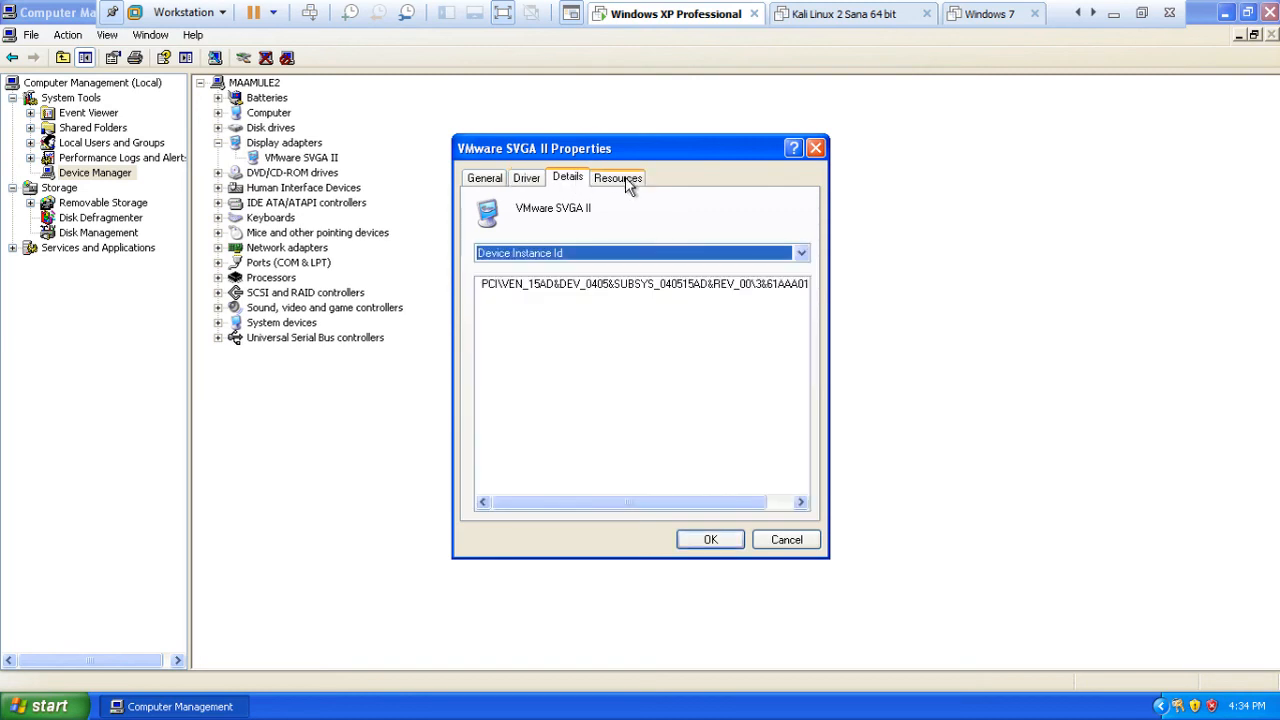
{"action": "left_click", "coordinate": [624, 177]}
{"action": "left_click", "coordinate": [568, 179]}
{"action": "left_click", "coordinate": [527, 178]}
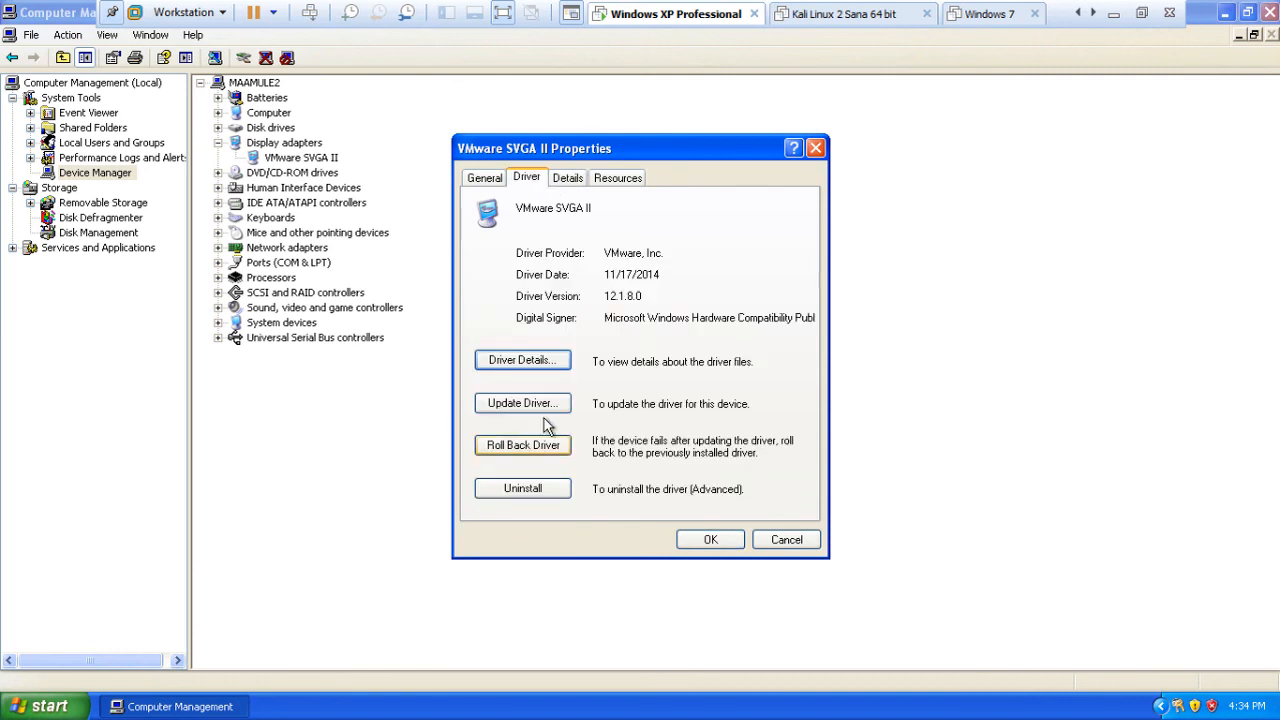